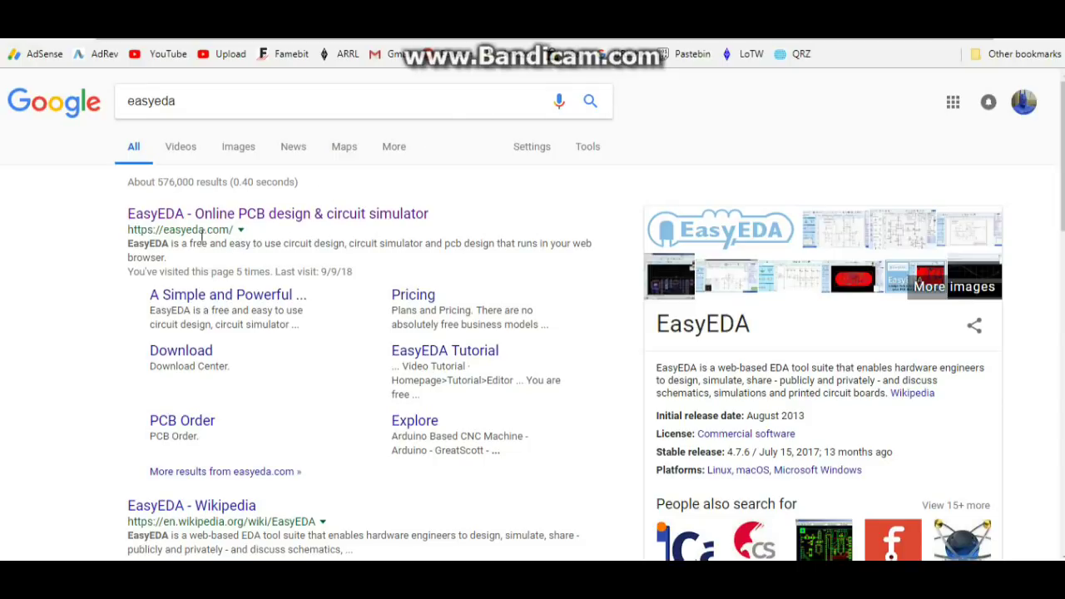
key("ctrl+shift+1")
mouse_move(271, 210)
left_mouse_down()
mouse_move(158, 204)
mouse_move(133, 241)
mouse_move(250, 214)
mouse_move(254, 200)
left_mouse_up()
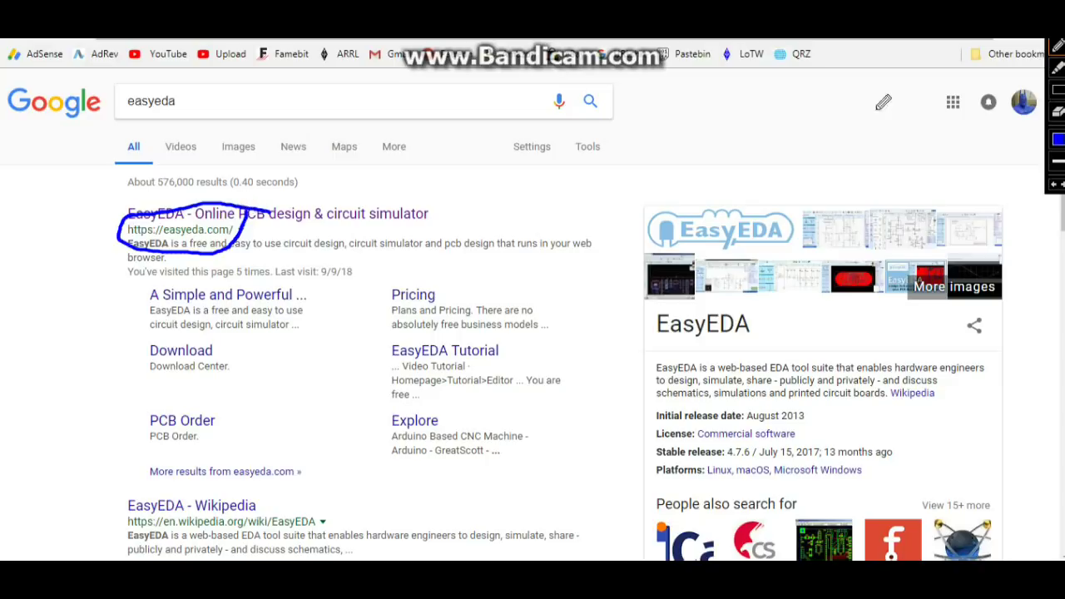
key("ctrl+shift+1")
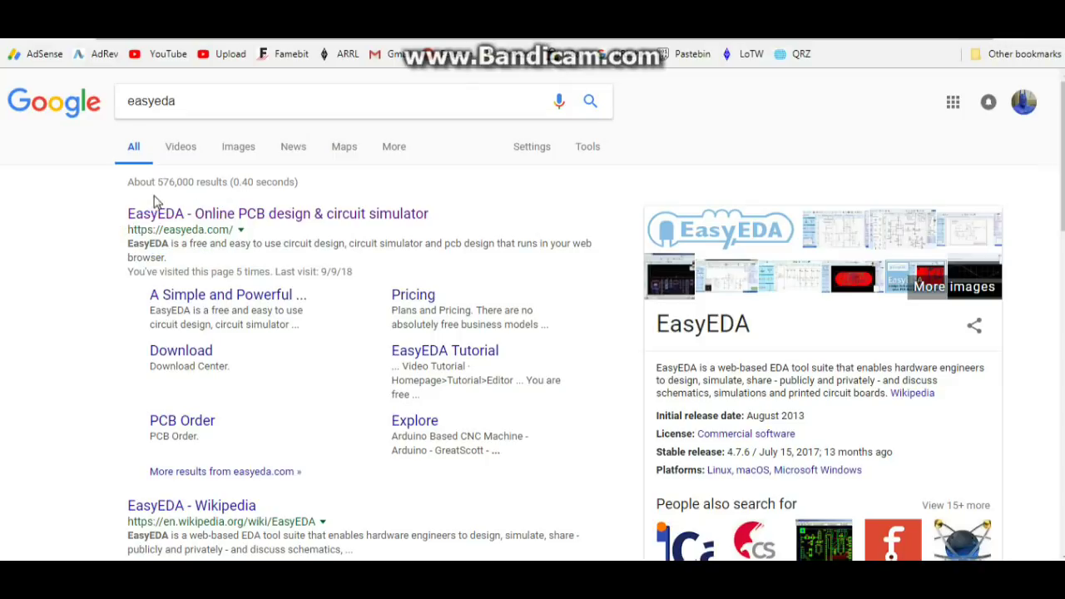
Open the EasyEDA website from the search results, logging in to start a new project.
left_click(211, 214)
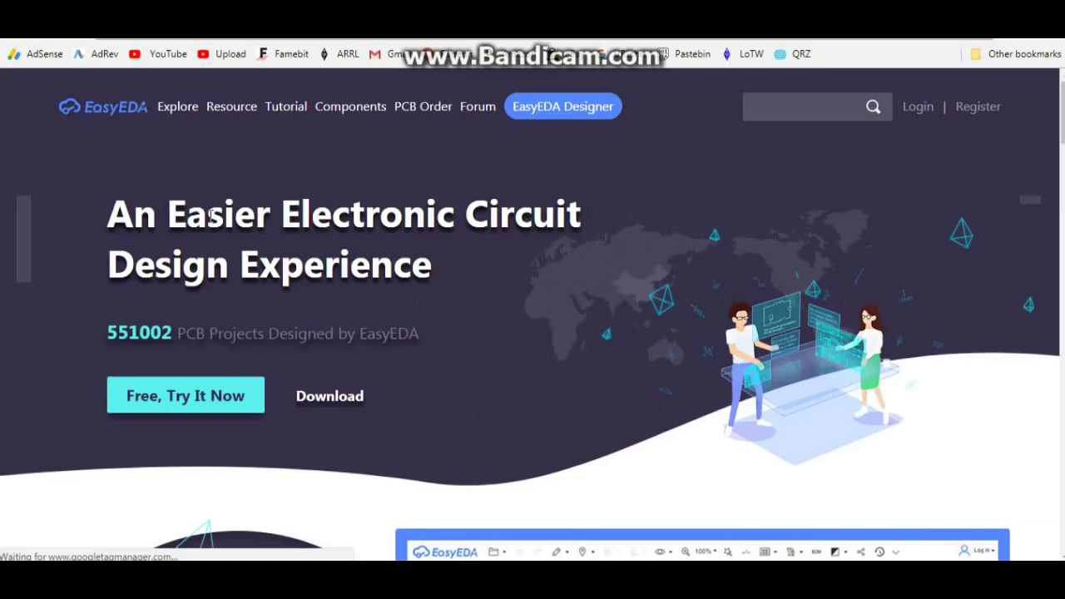
left_click(923, 109)
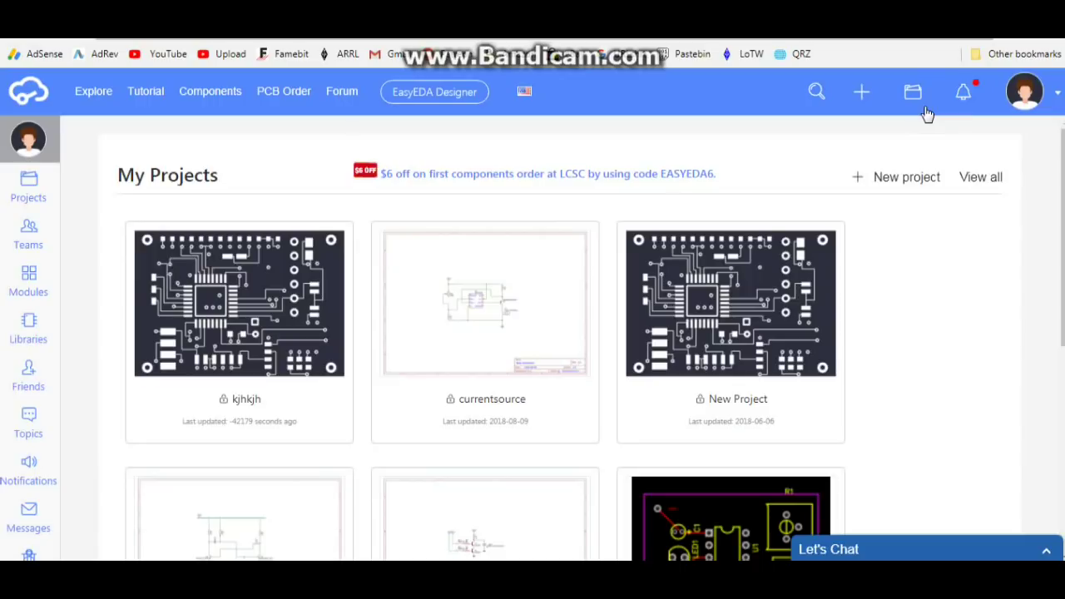
left_click(899, 185)
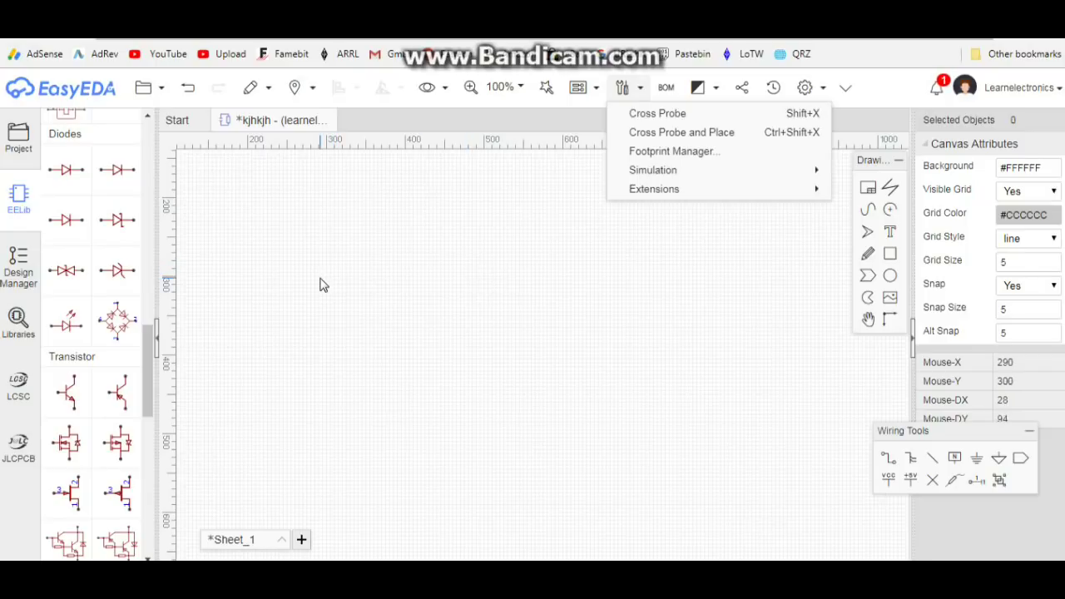
mouse_move(1032, 92)
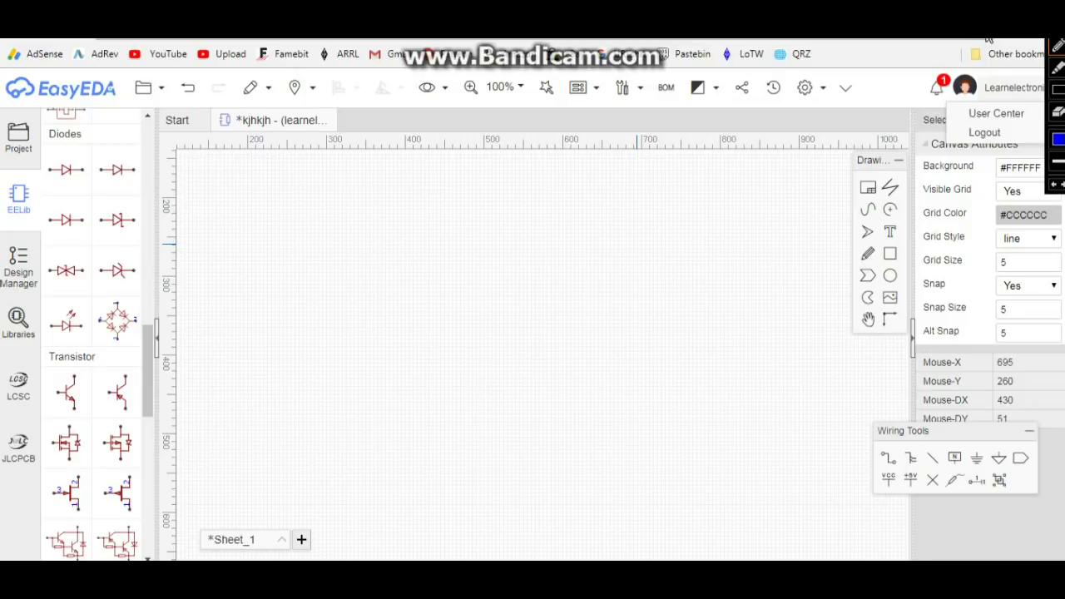
mouse_move(553, 170)
left_mouse_down()
mouse_move(292, 197)
mouse_move(248, 305)
mouse_move(241, 443)
mouse_move(429, 502)
mouse_move(672, 492)
mouse_move(765, 465)
mouse_move(805, 308)
mouse_move(779, 226)
mouse_move(743, 183)
mouse_move(540, 172)
left_mouse_up()
mouse_move(155, 119)
left_mouse_down()
mouse_move(167, 228)
mouse_move(128, 510)
mouse_move(70, 486)
mouse_move(31, 294)
mouse_move(29, 209)
mouse_move(84, 113)
mouse_move(135, 110)
left_mouse_up()
mouse_move(834, 163)
left_mouse_down()
mouse_move(858, 326)
mouse_move(937, 334)
mouse_move(951, 200)
mouse_move(849, 158)
left_mouse_up()
mouse_move(1019, 400)
left_mouse_down()
mouse_move(865, 429)
mouse_move(877, 480)
mouse_move(968, 495)
mouse_move(1053, 406)
left_mouse_up()
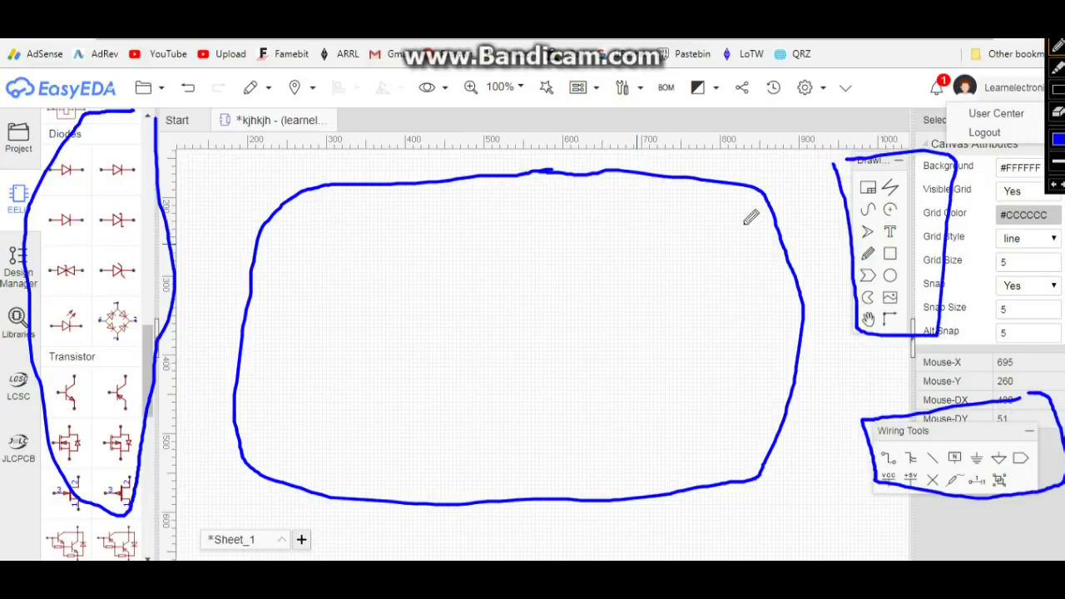
mouse_move(843, 60)
left_mouse_down()
mouse_move(581, 75)
mouse_move(496, 56)
mouse_move(345, 57)
mouse_move(269, 69)
mouse_move(263, 94)
mouse_move(532, 115)
mouse_move(862, 104)
mouse_move(873, 66)
mouse_move(842, 59)
left_mouse_up()
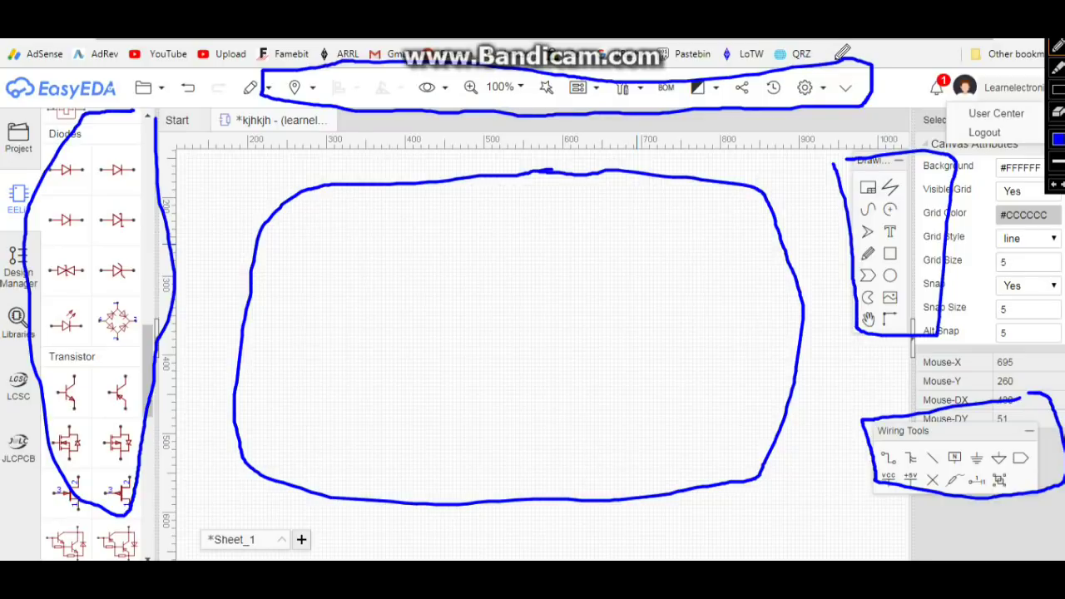
key("Escape")
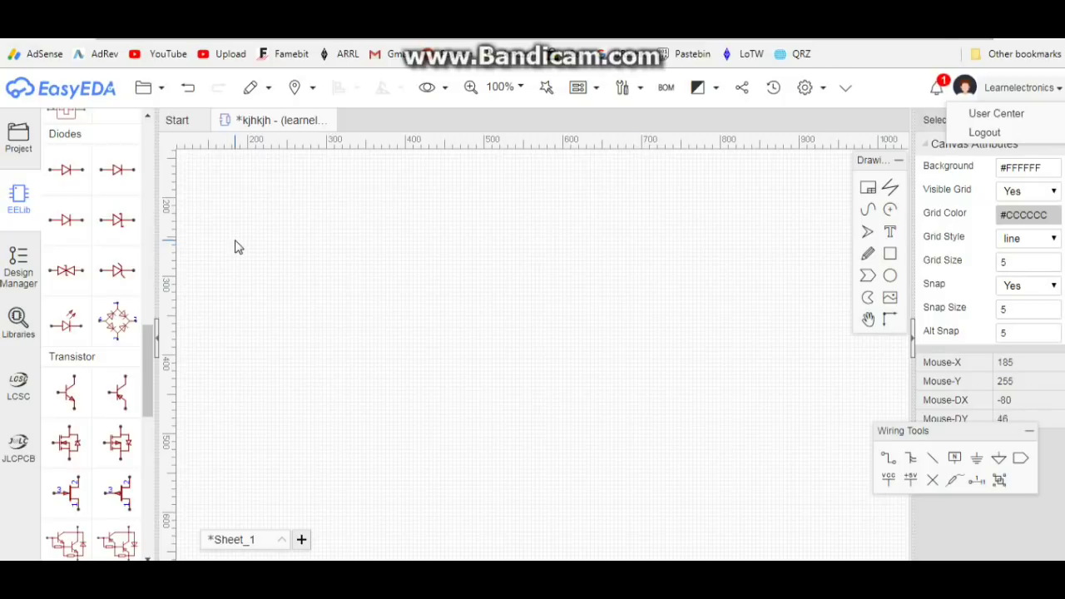
Place three LED(TH)5mm components side by side in a horizontal row in the middle of the schematic.
left_click(84, 342)
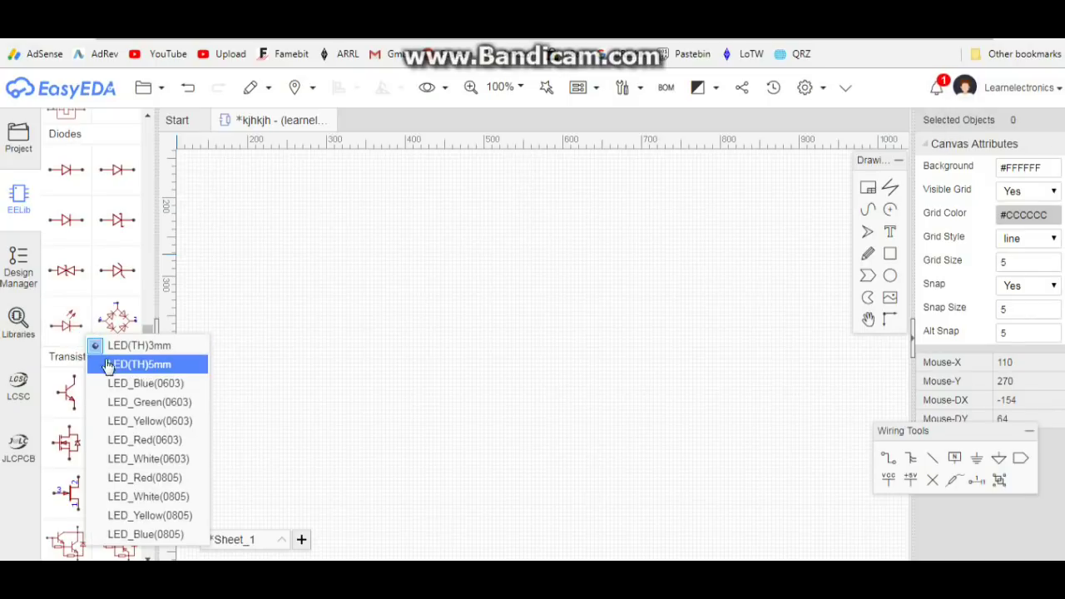
left_click(119, 371)
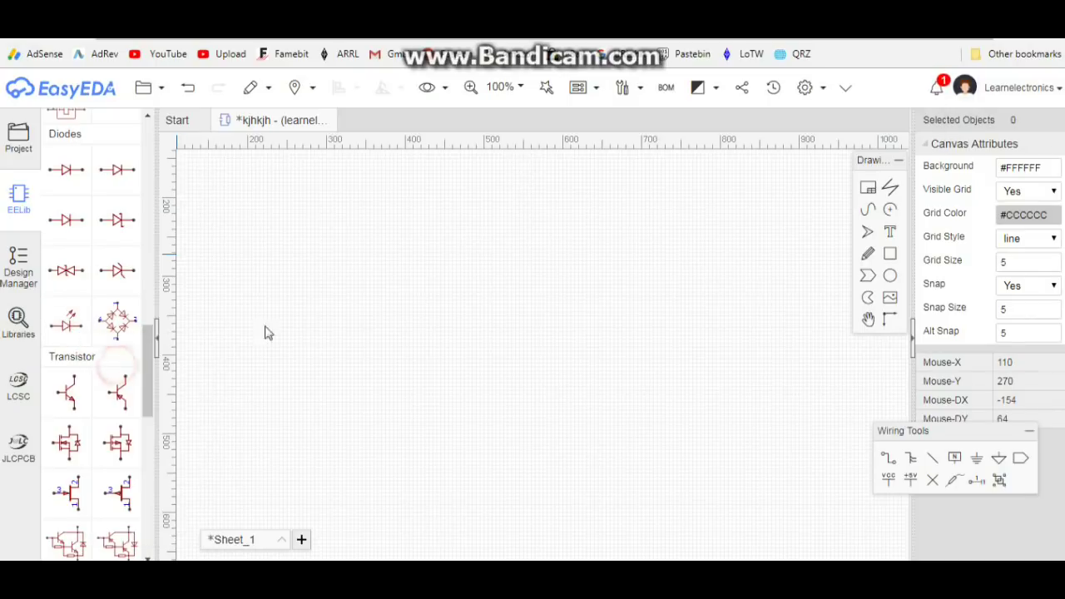
left_click(76, 324)
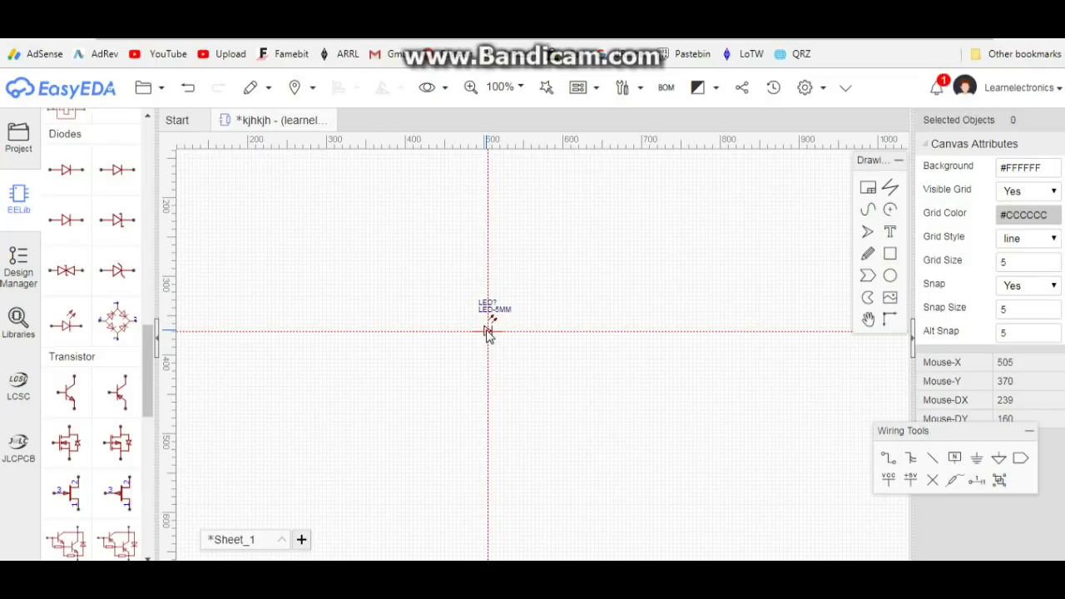
left_click(488, 331)
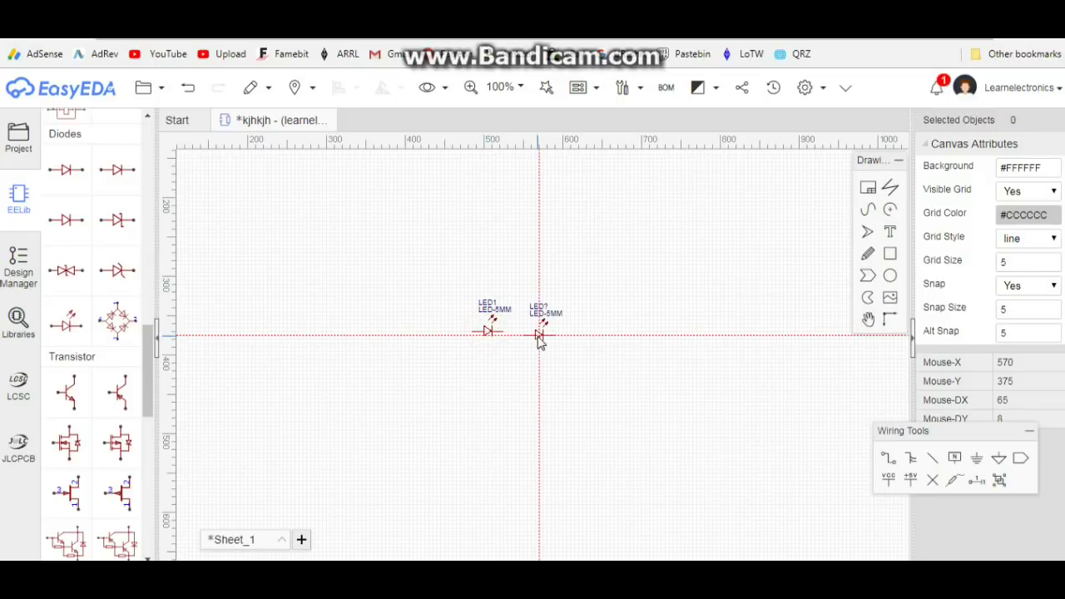
left_click(539, 333)
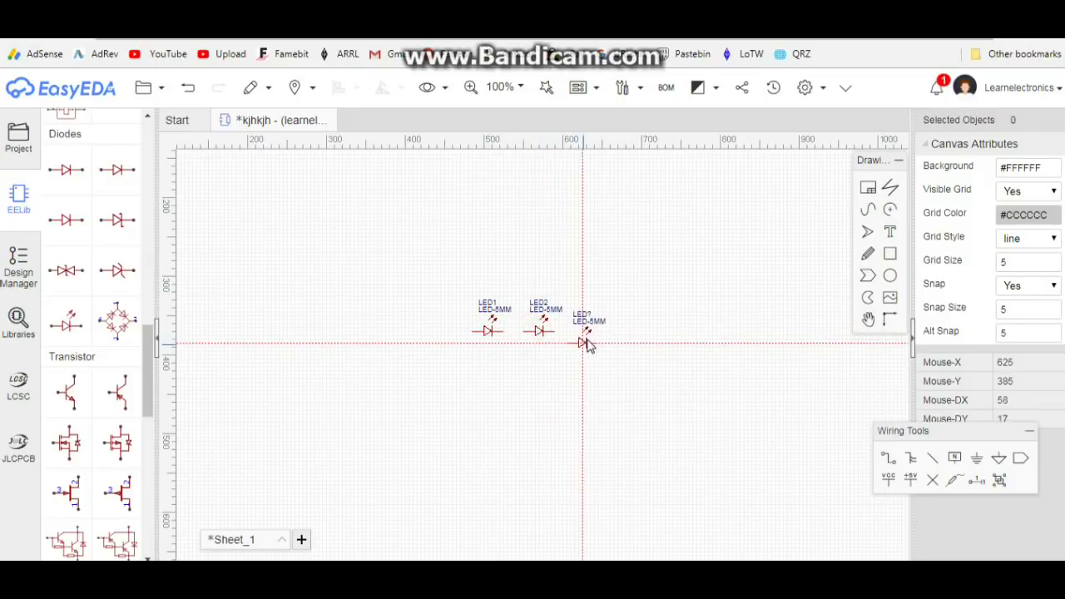
left_click(591, 333)
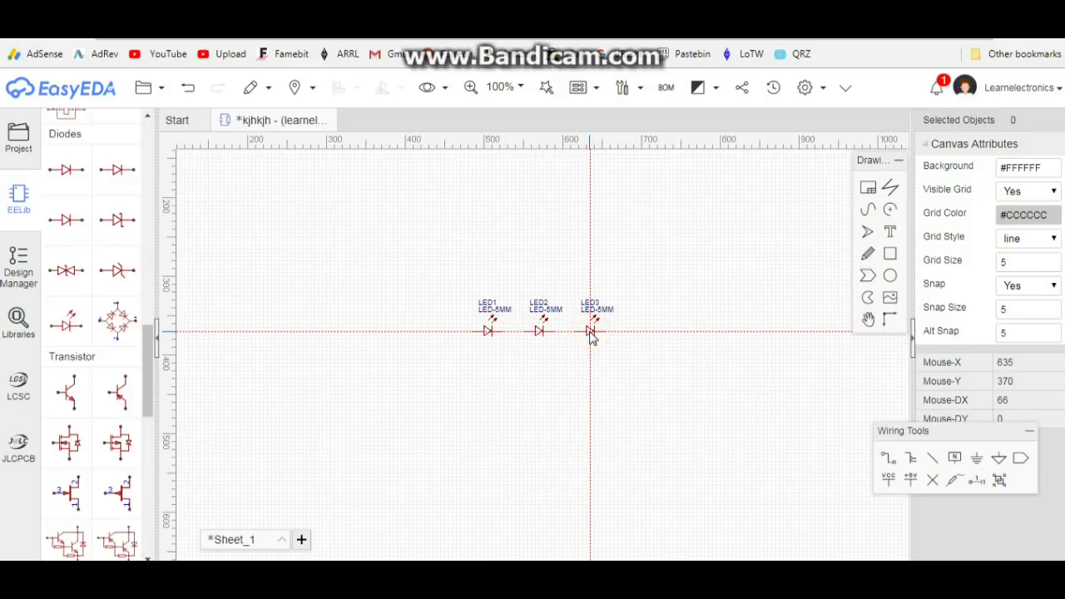
key("Escape")
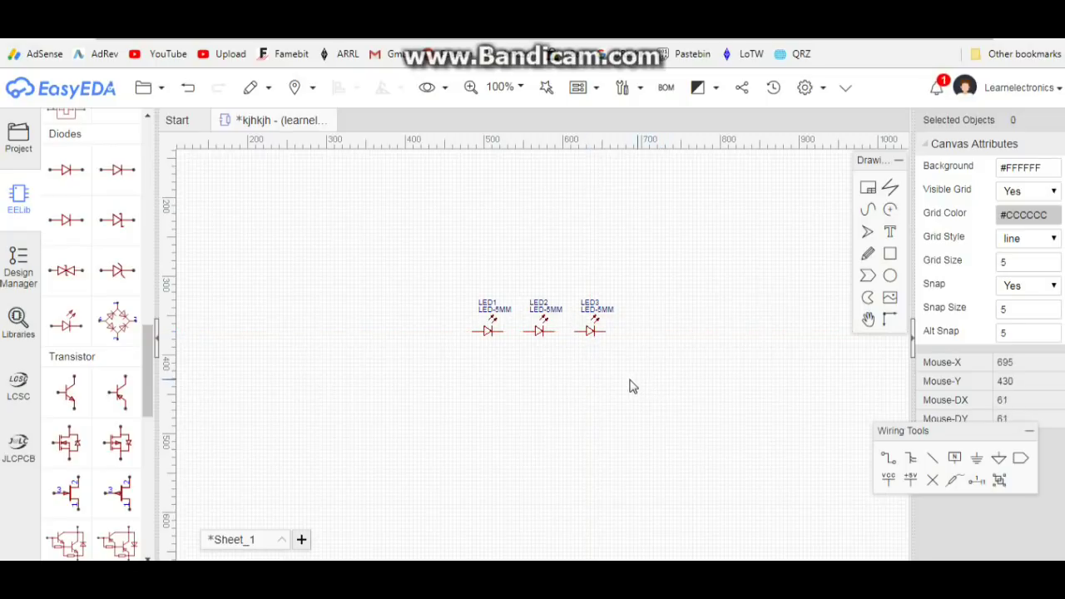
Rotate LED1, LED2 and LED3 to the right so that each stands vertically.
left_click(492, 332)
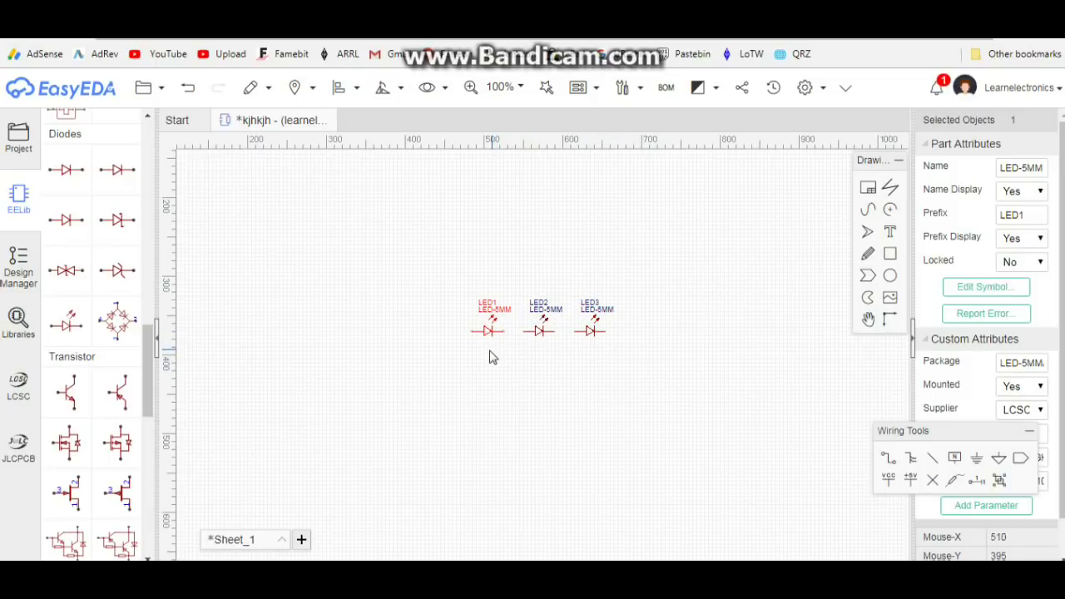
left_click(398, 89)
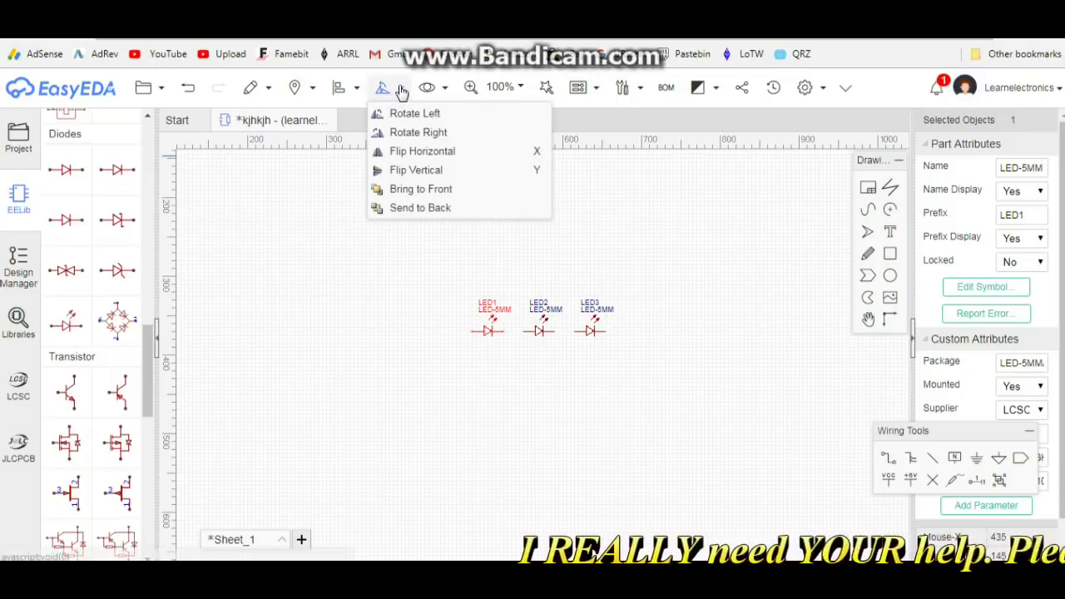
left_click(406, 133)
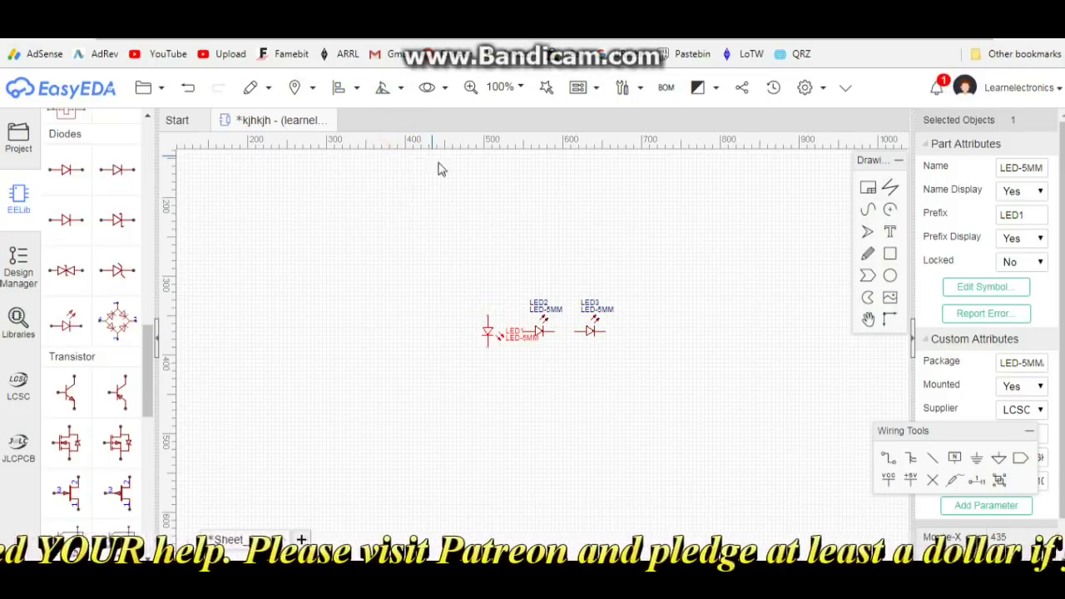
left_click(542, 331)
left_click(397, 88)
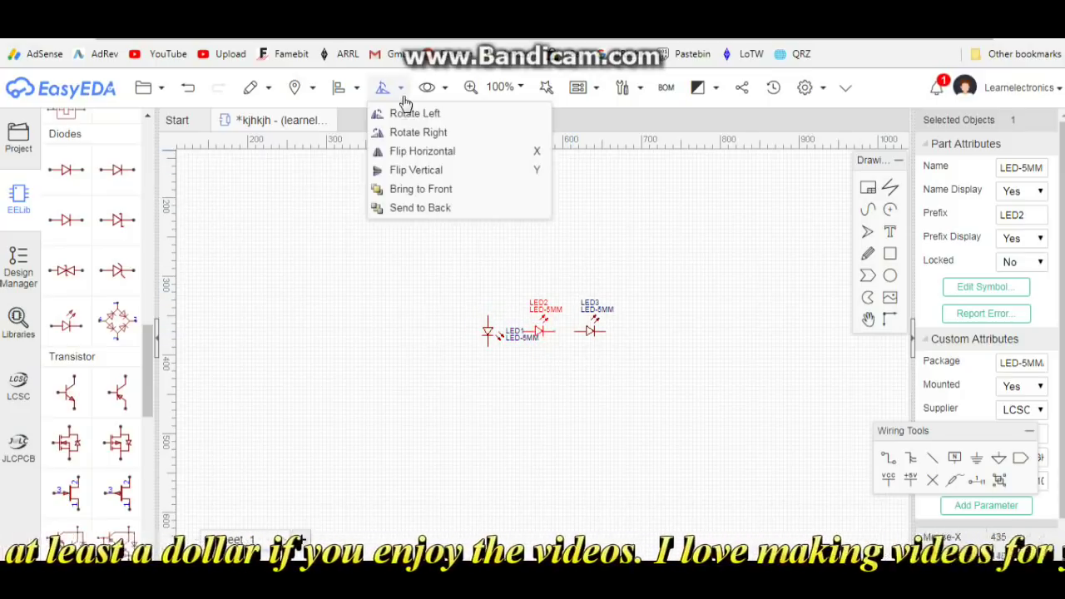
left_click(412, 132)
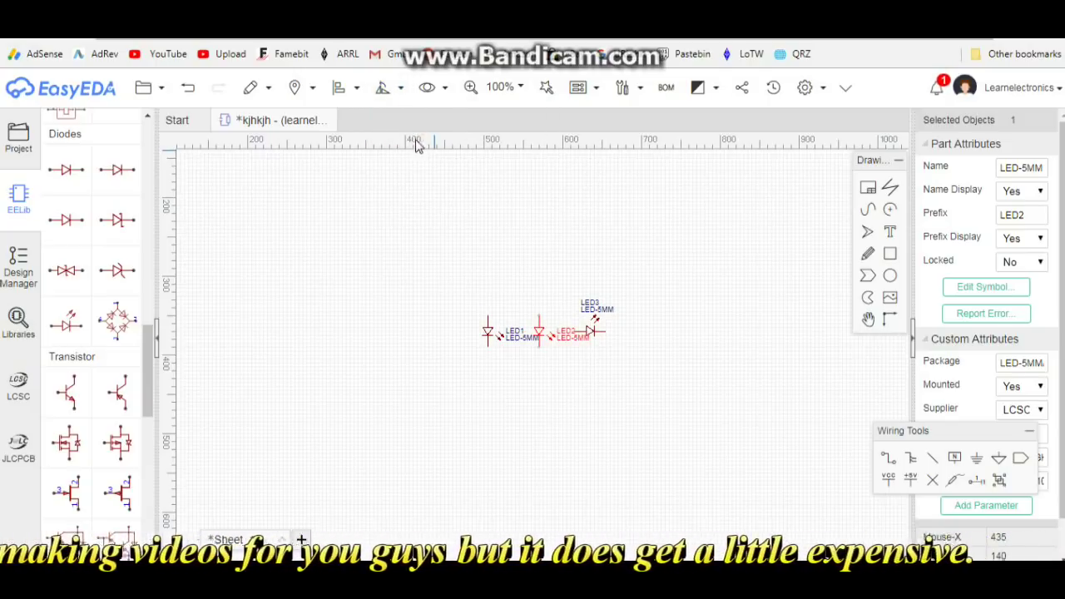
left_click(593, 333)
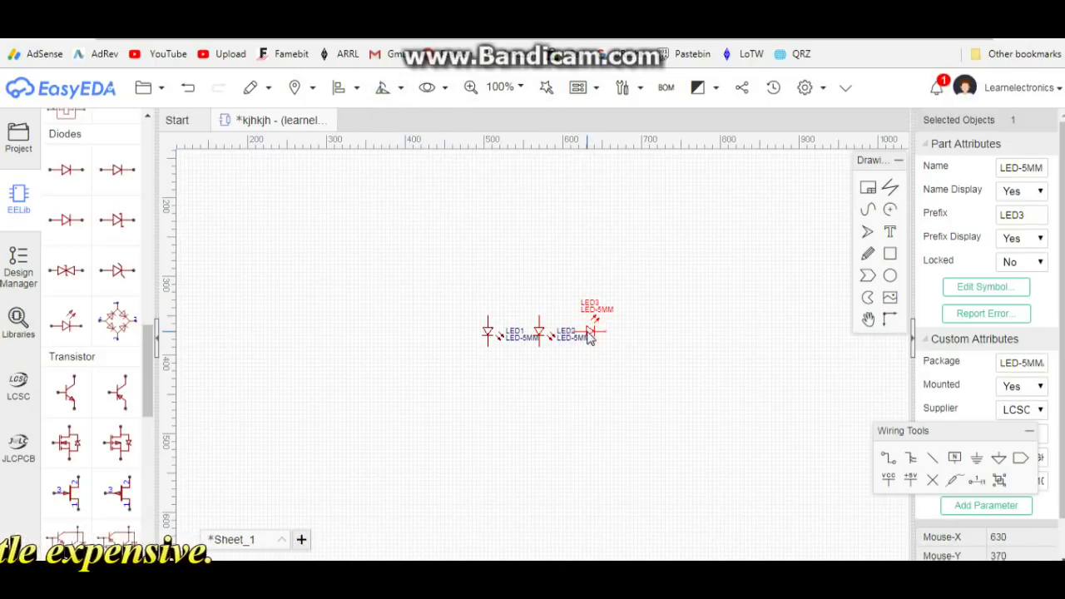
left_click(388, 88)
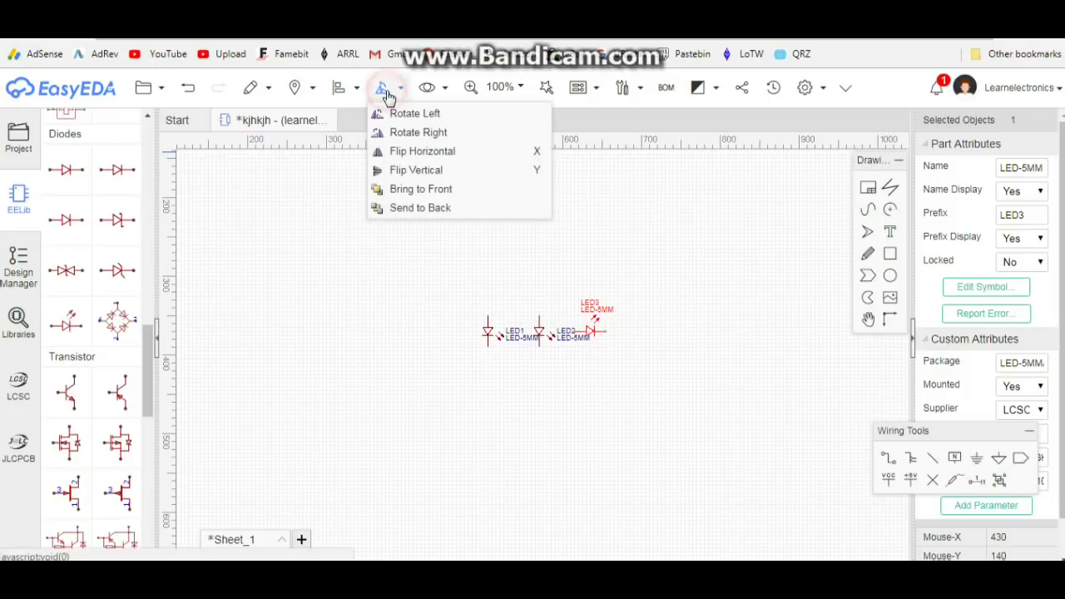
left_click(398, 132)
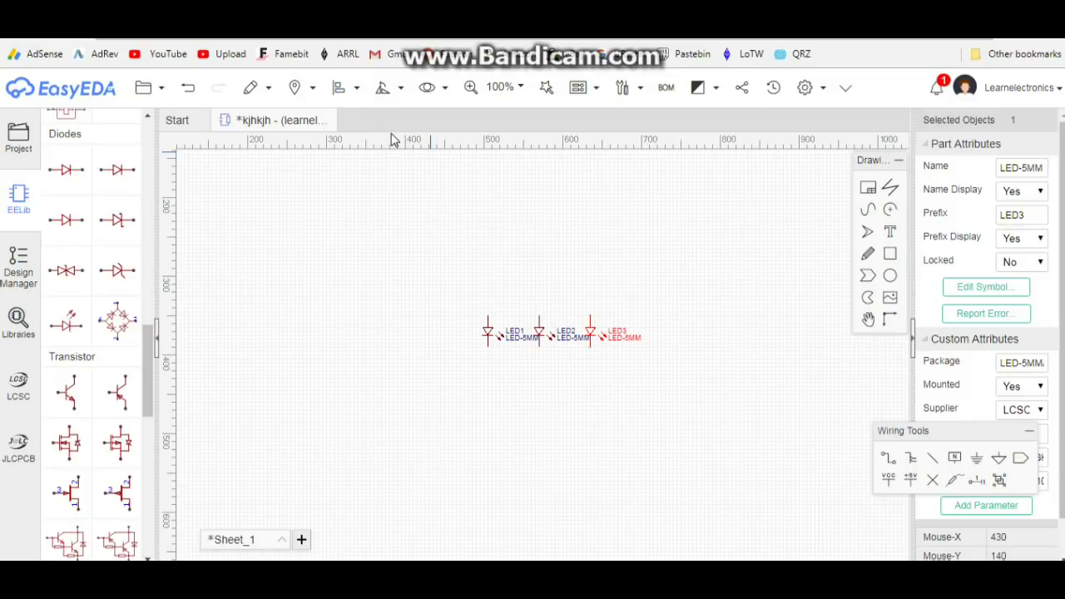
Place three US-style 1k resistors in a horizontal row just above the LEDs.
left_click_drag(148, 350, 164, 144)
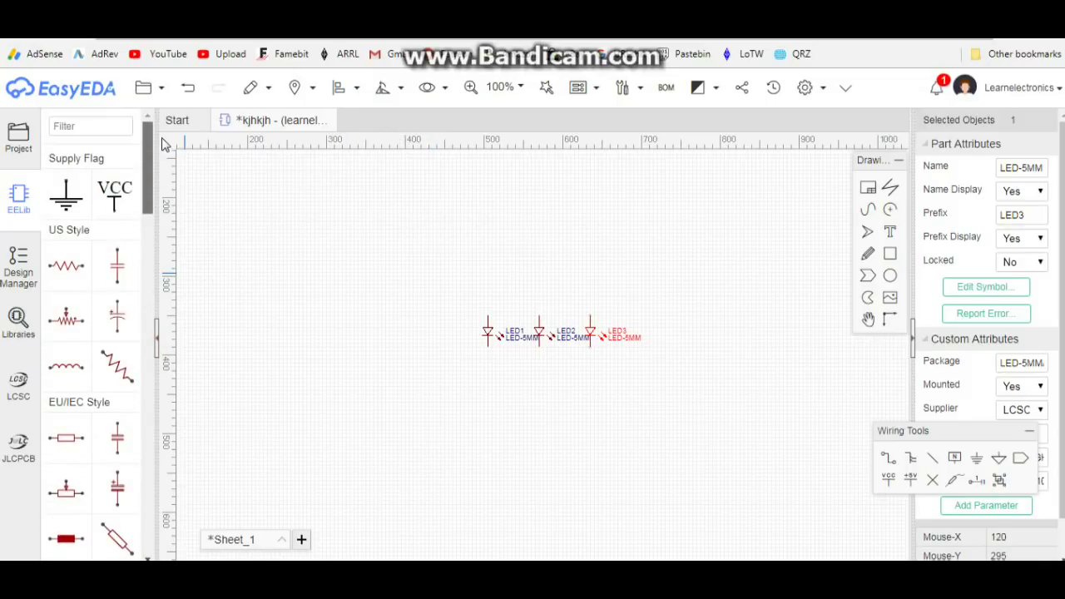
left_click(69, 266)
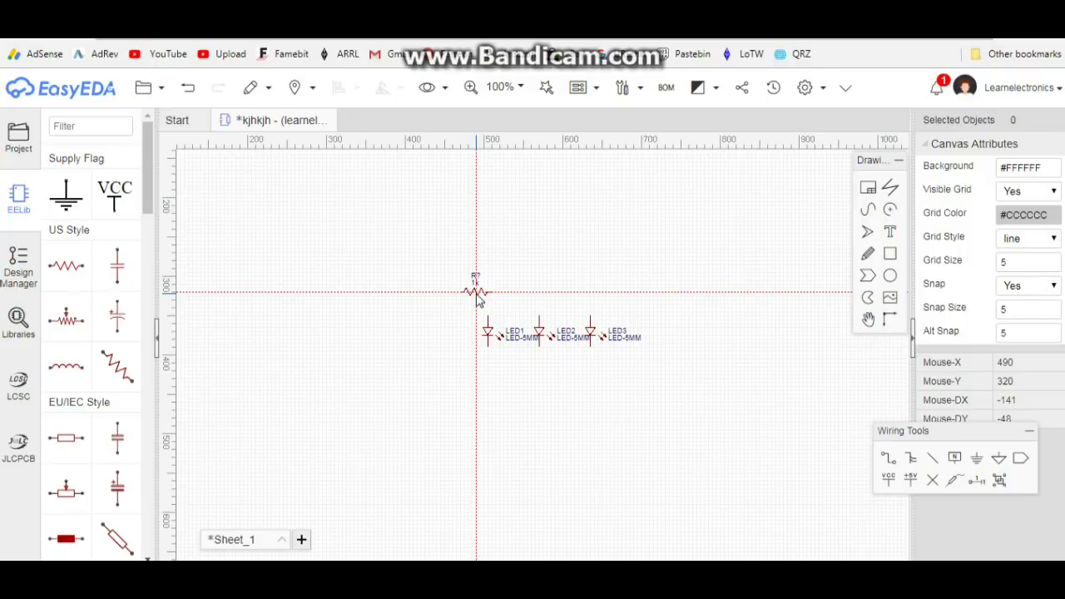
left_click(477, 293)
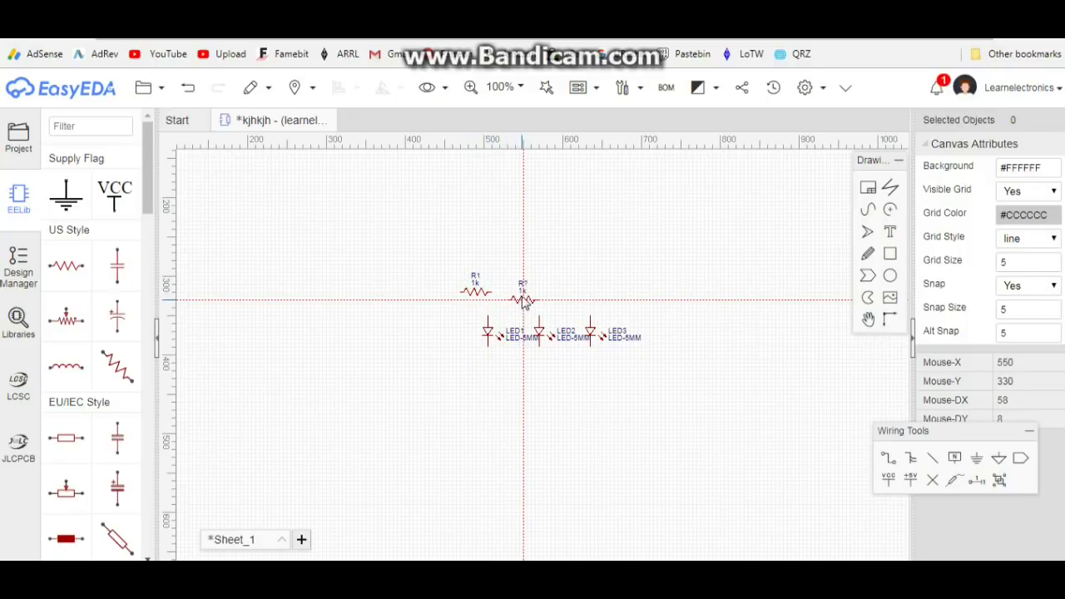
left_click(524, 296)
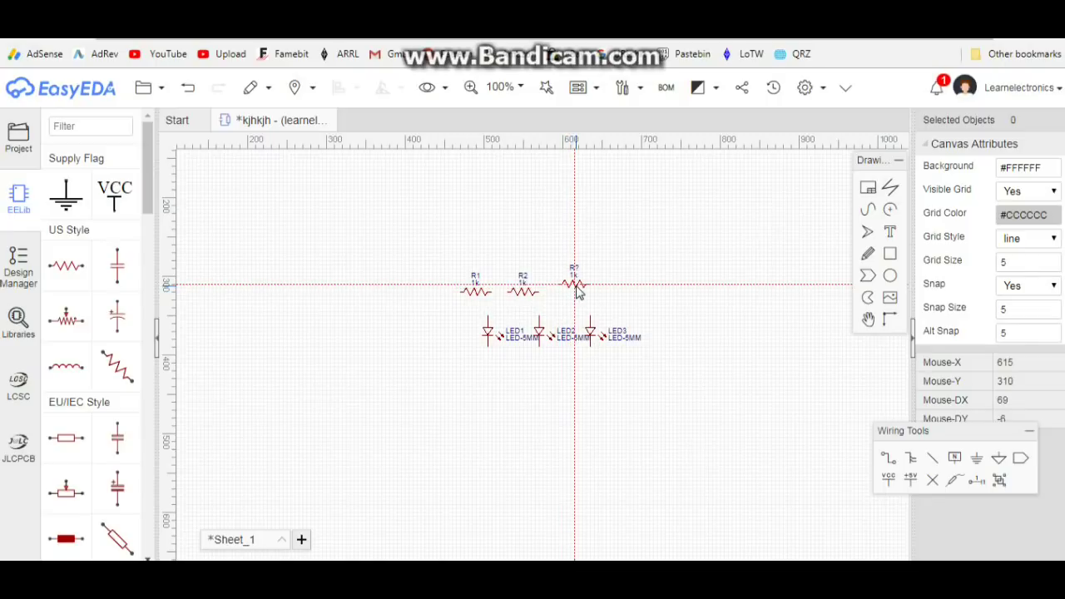
left_click(580, 298)
right_click(580, 298)
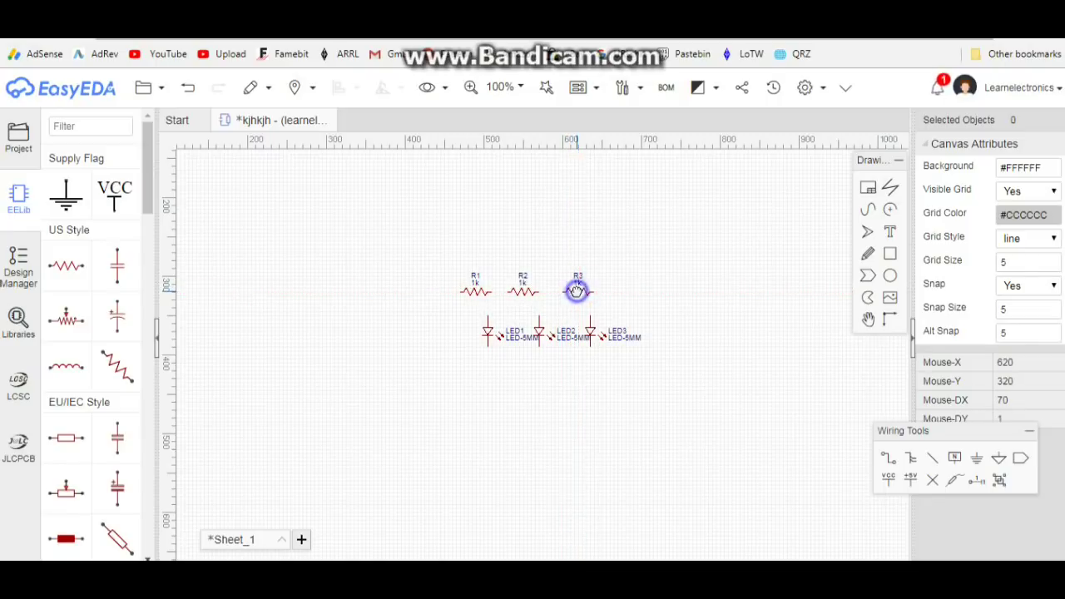
Rotate resistors R1, R2 and R3 to the right so that each stands vertically.
left_click(487, 298)
mouse_move(384, 88)
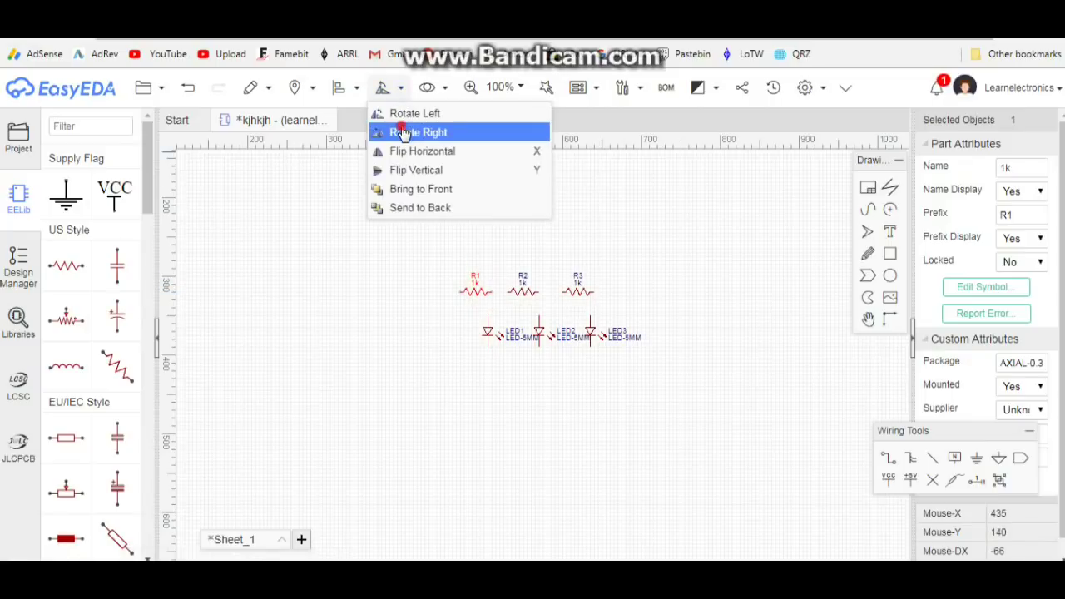
left_click(403, 134)
left_click(522, 283)
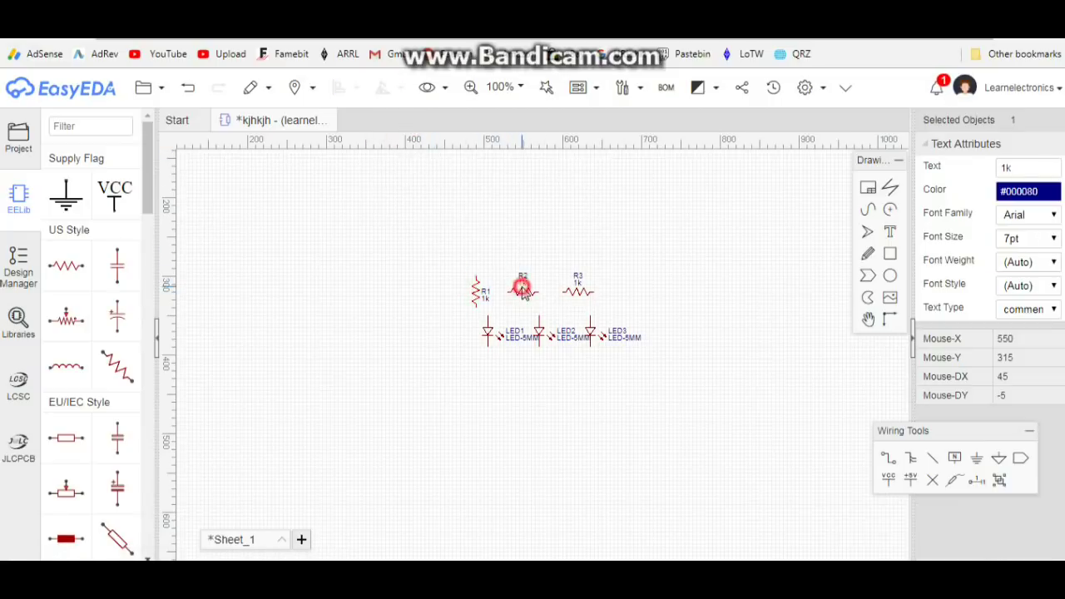
left_click(605, 220)
left_click(527, 296)
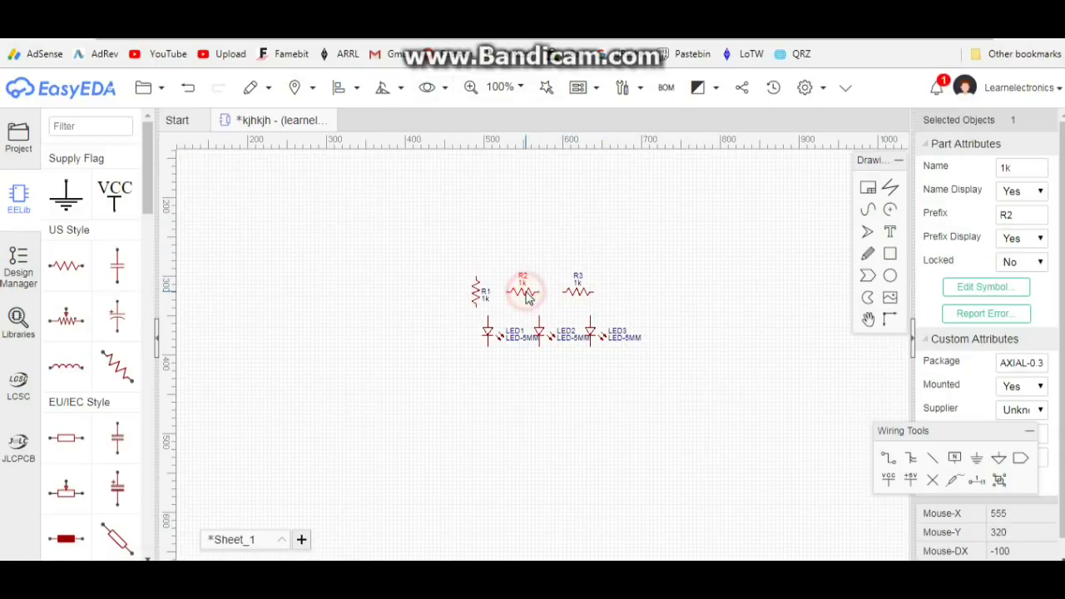
mouse_move(397, 93)
left_click(406, 135)
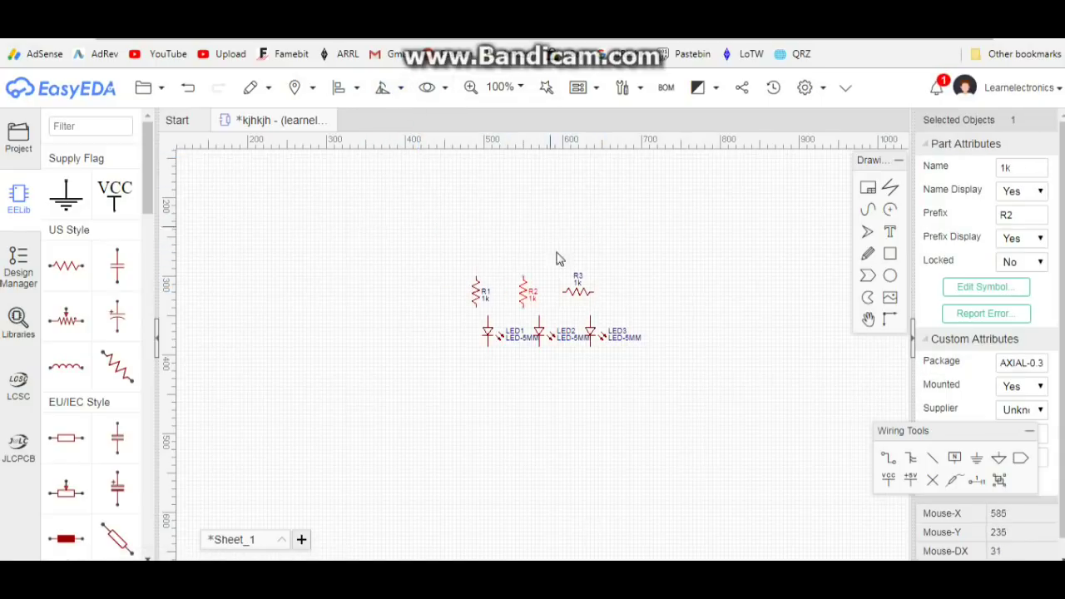
left_click(580, 293)
mouse_move(401, 93)
left_click(411, 133)
Move each resistor directly above its matching LED so that its lower pin meets the LED's upper pin.
mouse_move(581, 287)
left_mouse_down()
mouse_move(595, 287)
mouse_move(591, 296)
left_mouse_up()
left_click_drag(526, 292, 541, 301)
mouse_move(476, 293)
left_mouse_down()
mouse_move(488, 290)
mouse_move(490, 302)
left_mouse_up()
left_click(464, 301)
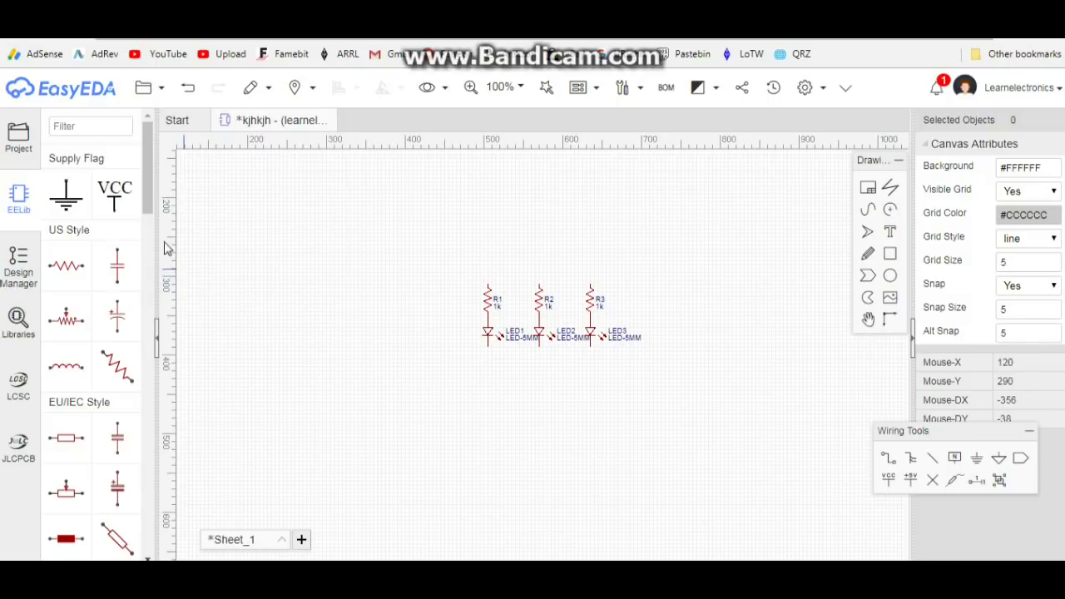
Locate the Switch/Relay parts in the component library and list the available pushbutton variants.
left_click(144, 199)
left_click_drag(144, 200, 186, 462)
left_click(147, 185)
left_click_drag(147, 185, 154, 345)
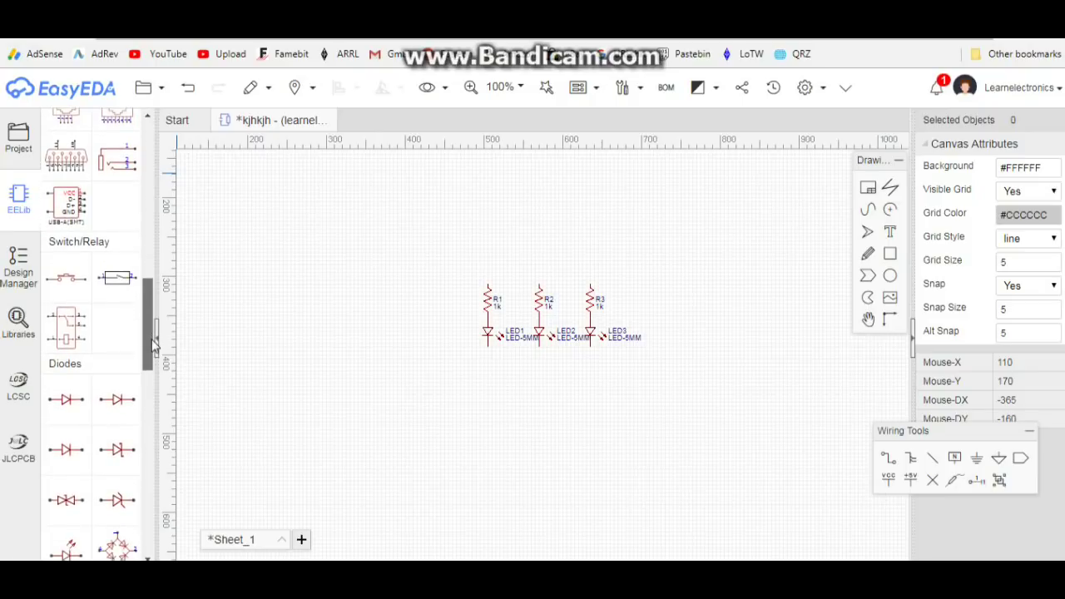
left_click(84, 305)
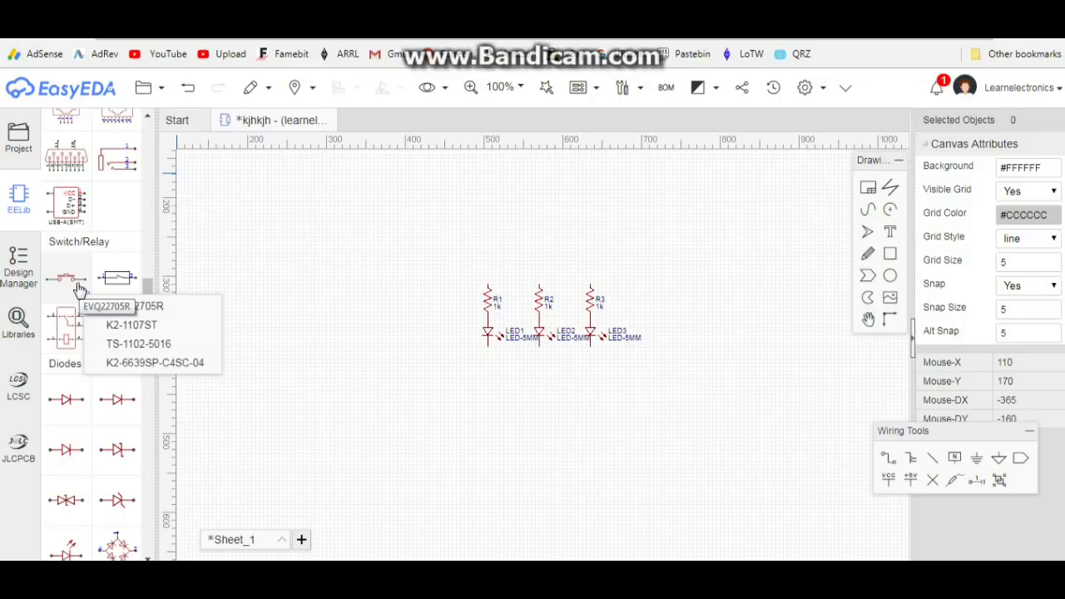
Search the schematic libraries for "spst" and preview the Panasonic EVQP7A01P switch without placing it.
left_click(18, 322)
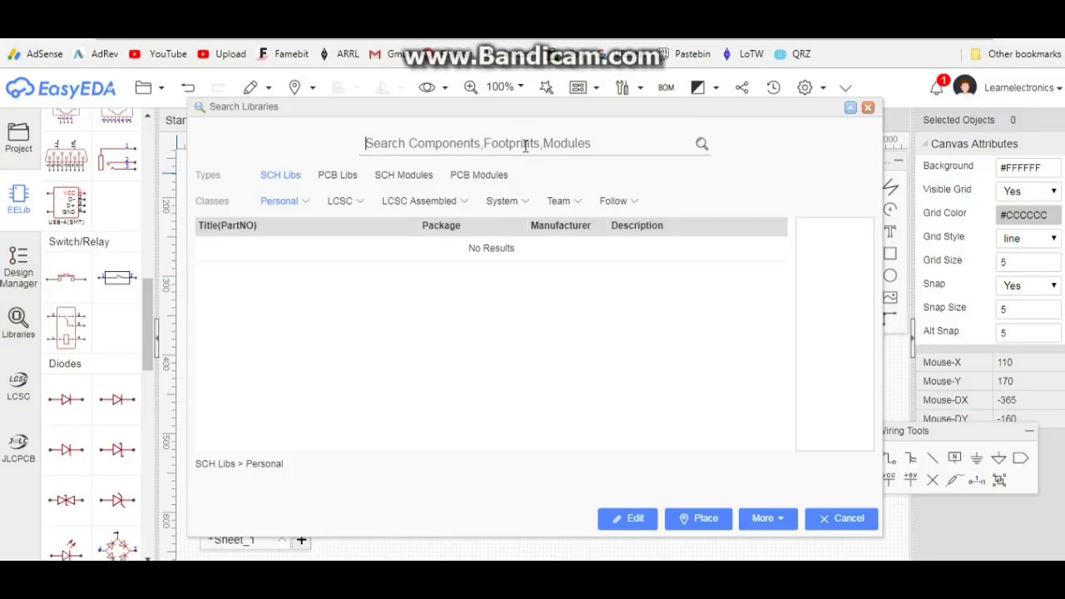
type("spst")
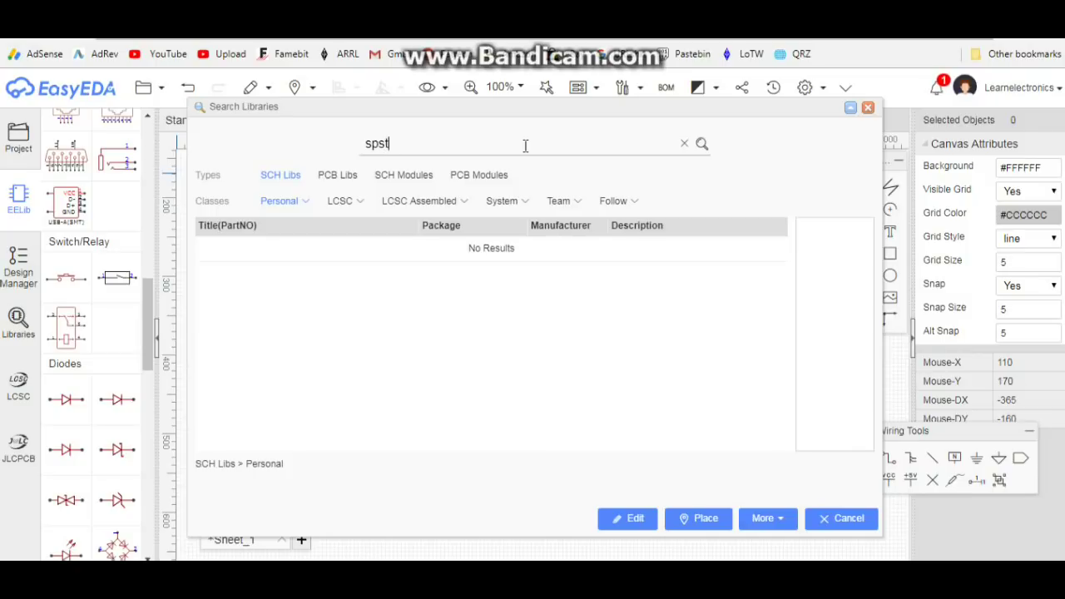
left_click(701, 145)
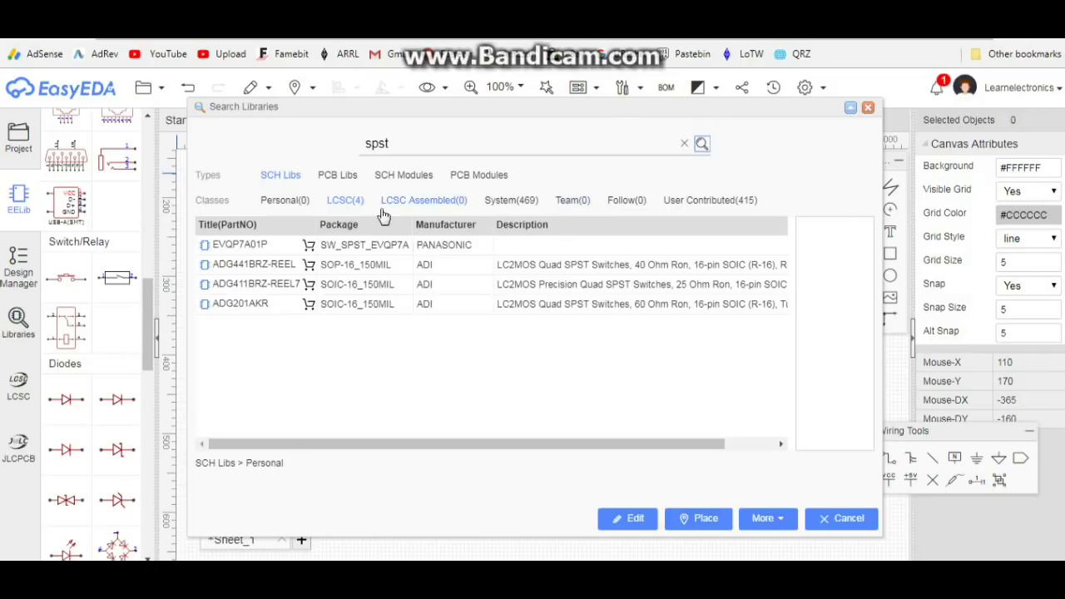
left_click(255, 246)
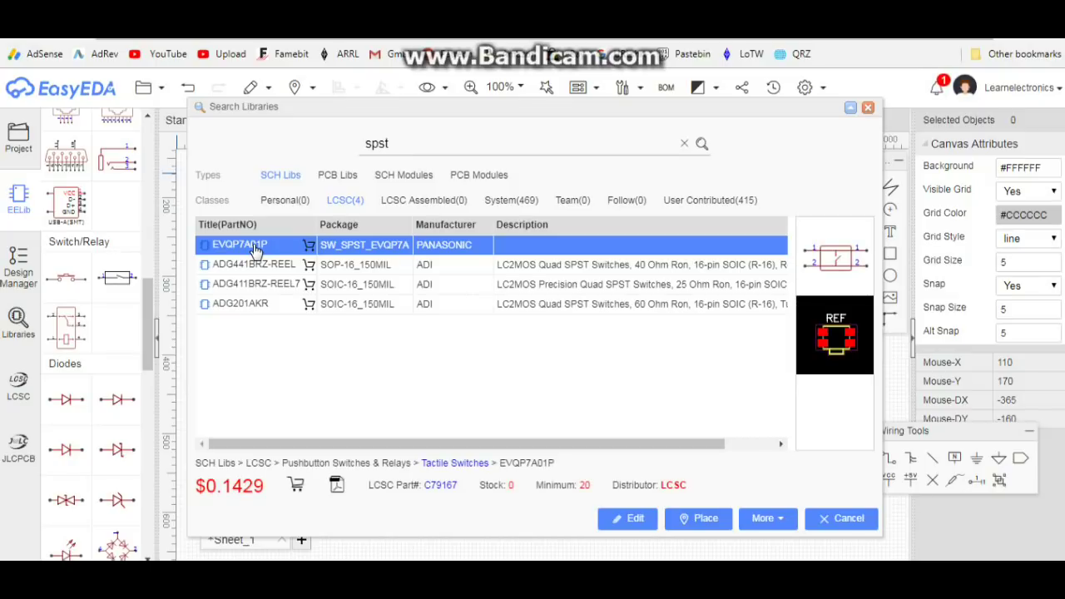
left_click(868, 107)
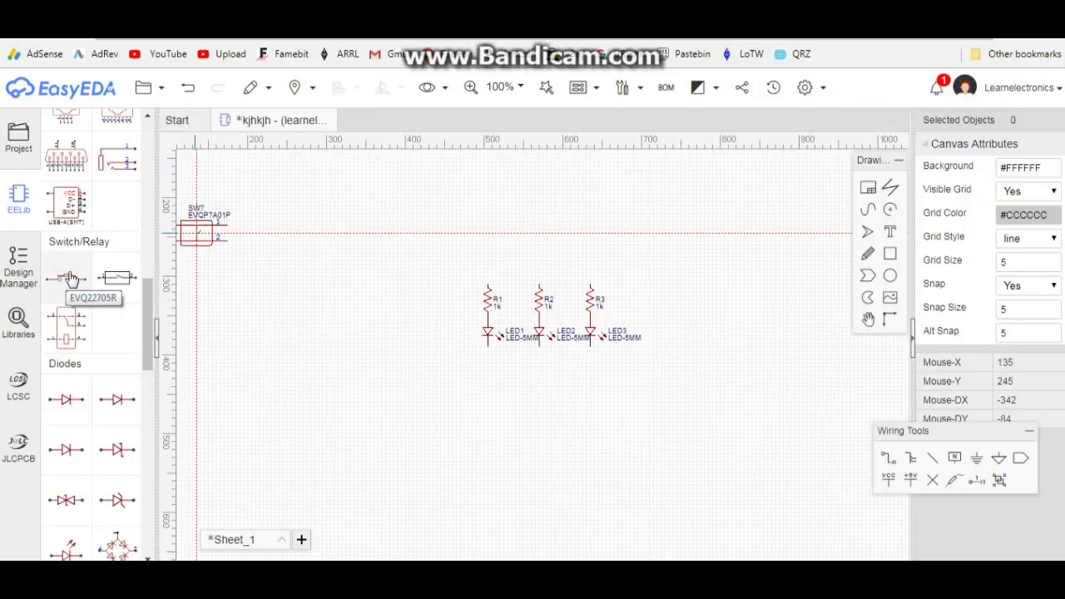
key("Escape")
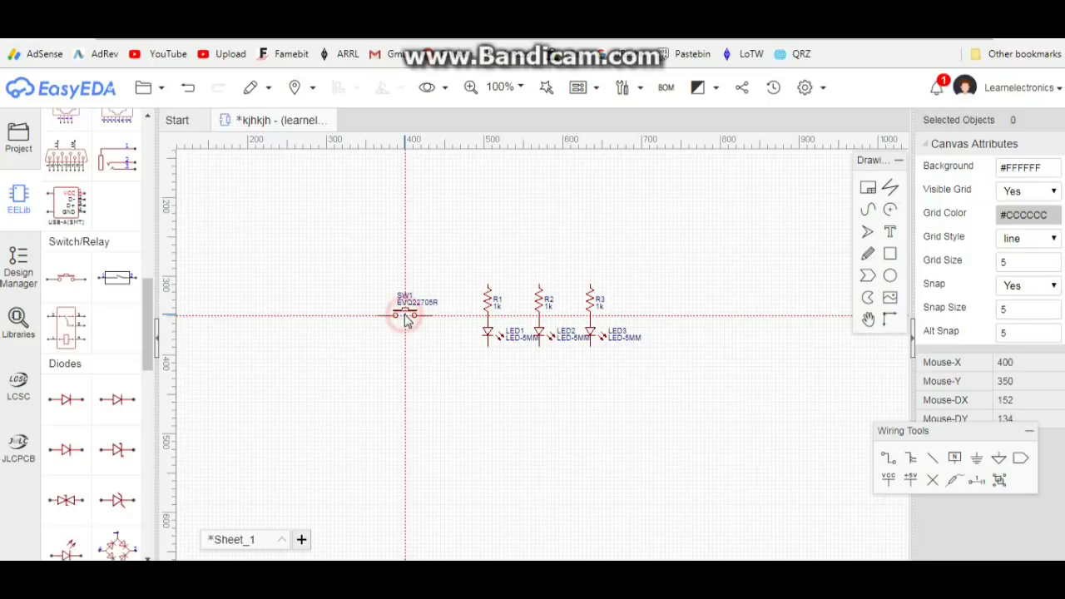
Place an EVQ22705R pushbutton to the left of the R1 and LED1 branch and rotate it left to stand vertically.
left_click(406, 321)
key("Escape")
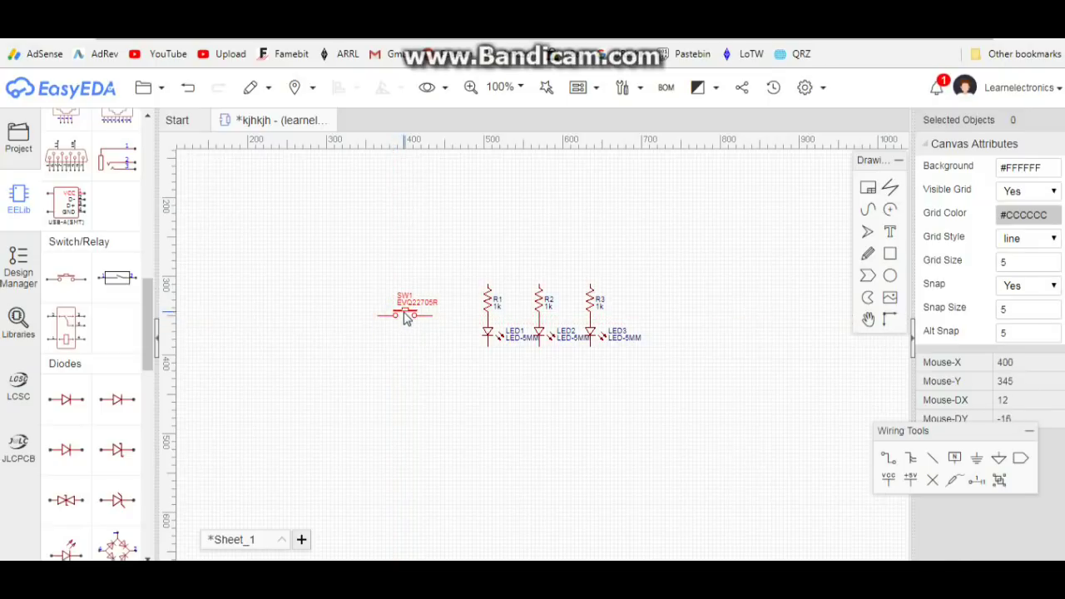
left_click(407, 316)
left_click(387, 88)
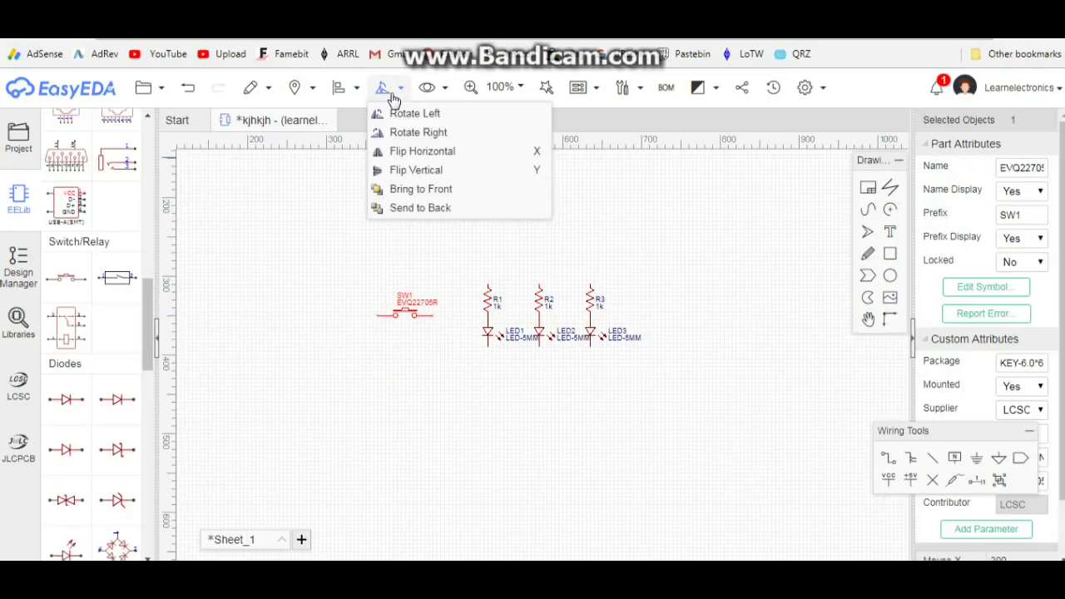
left_click(397, 121)
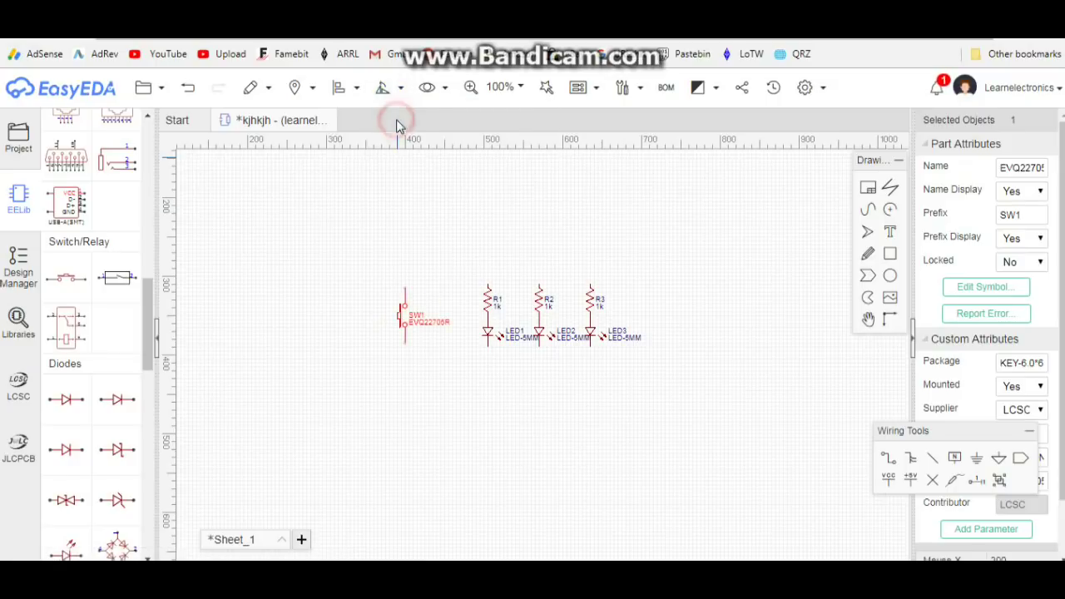
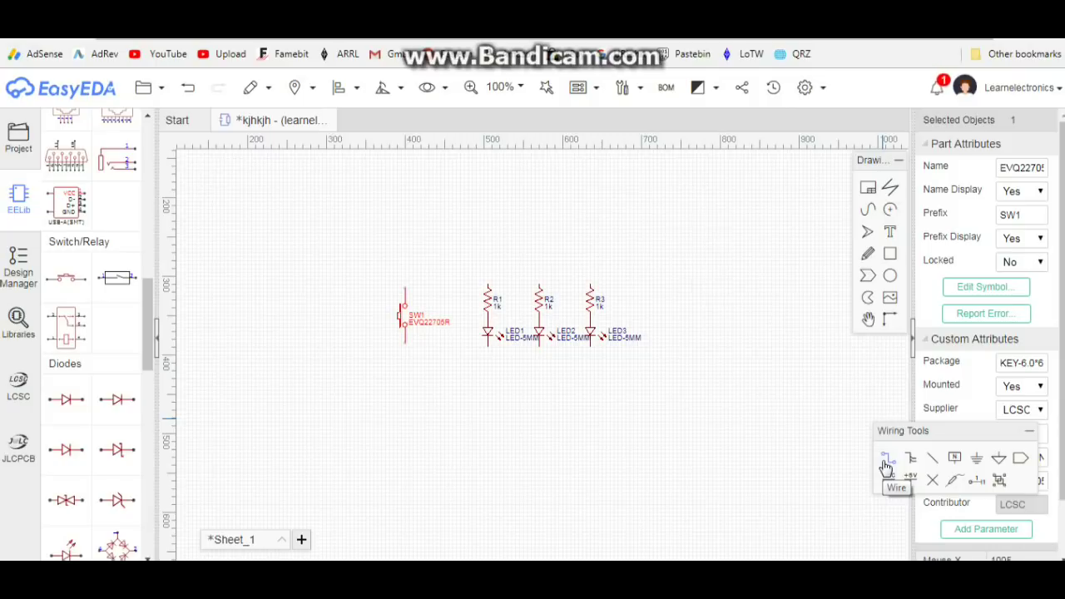
Wire the upper pins of R3, R2 and R1 together and on to the upper pin of SW1.
left_click(888, 464)
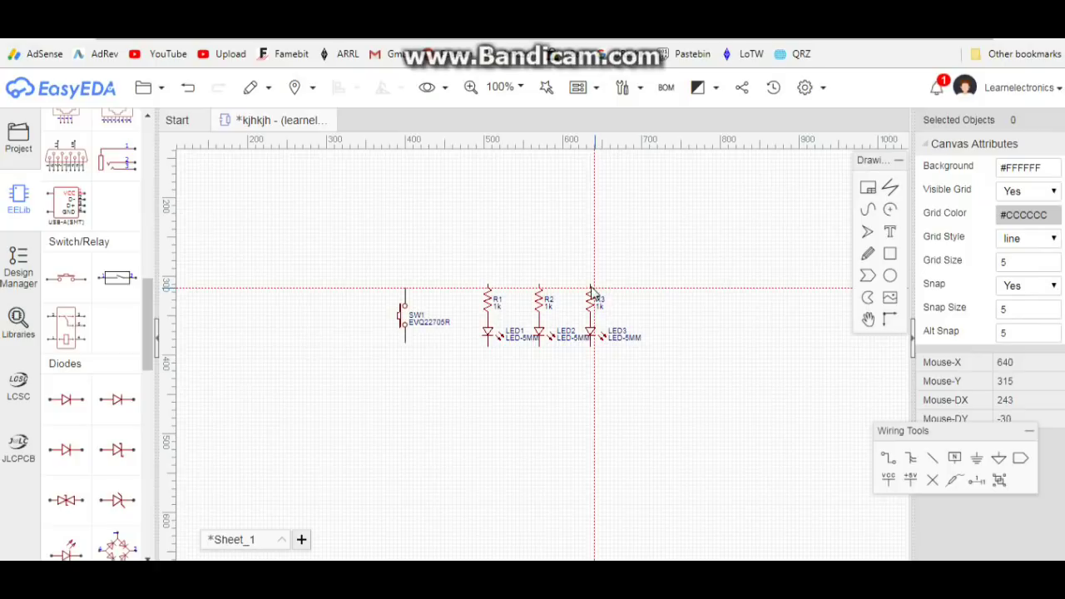
left_click(590, 285)
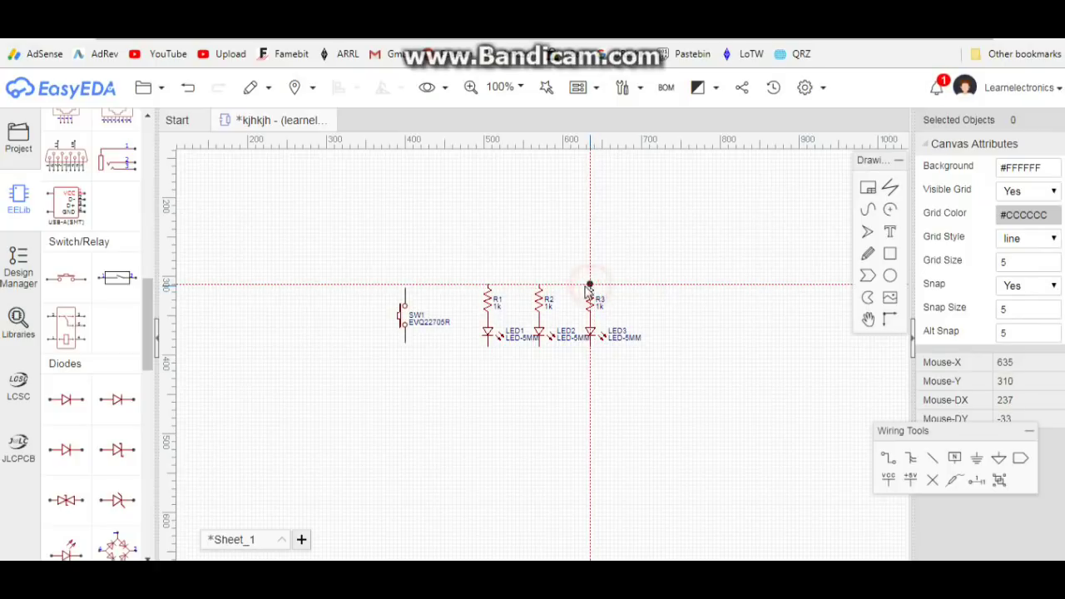
left_click(541, 287)
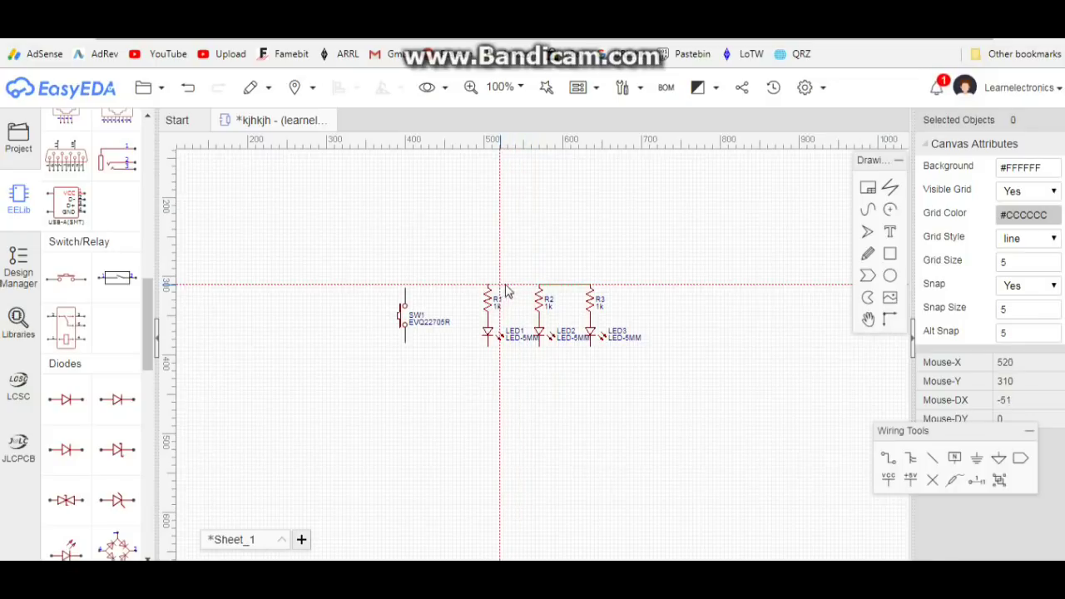
left_click(539, 285)
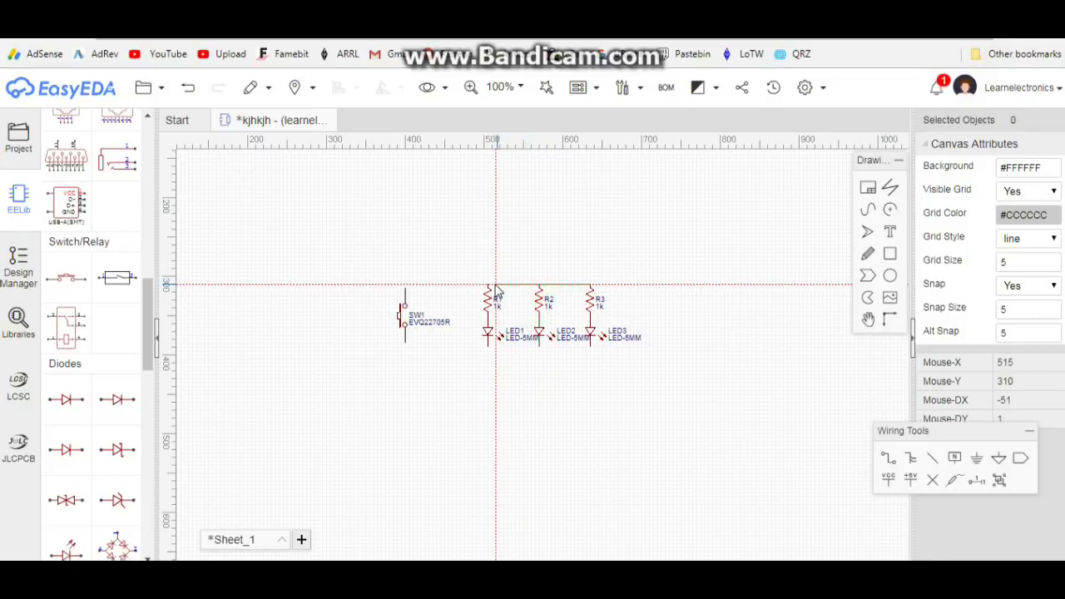
left_click(489, 285)
left_click(488, 286)
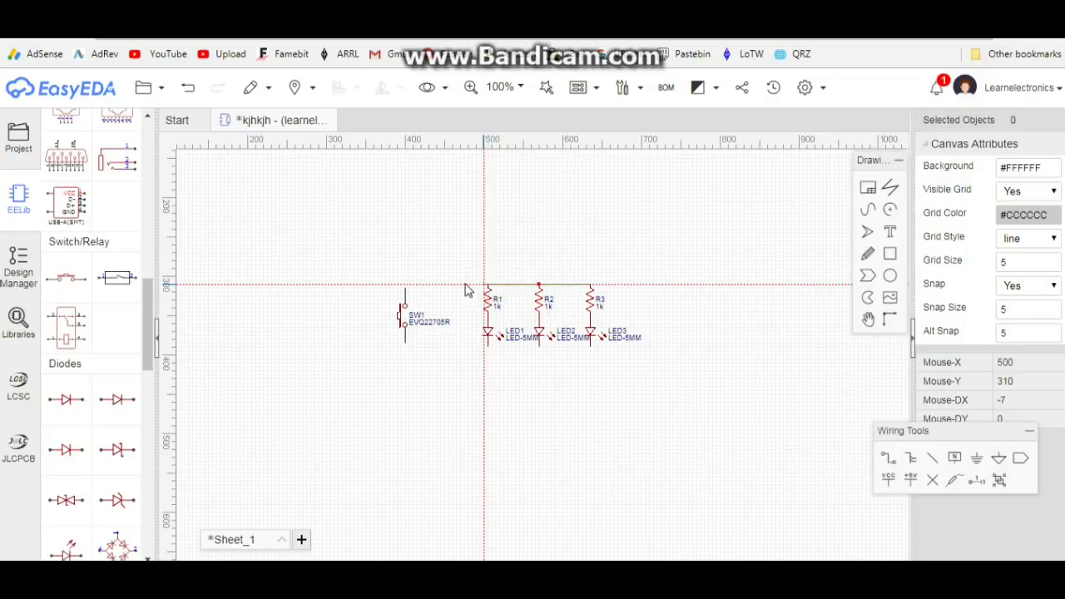
left_click(406, 288)
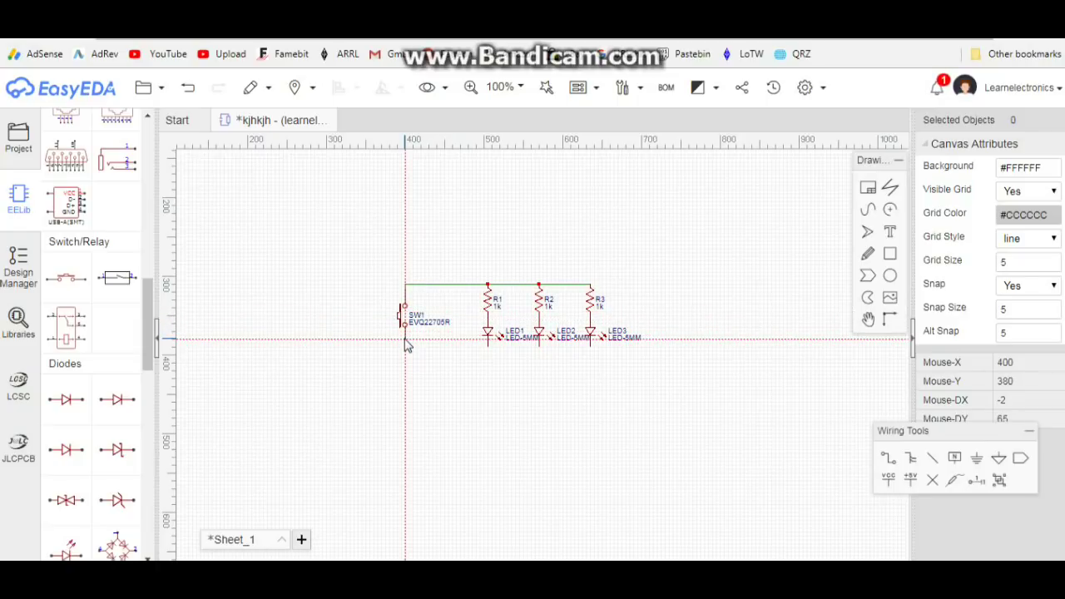
Wire the lower pins of LED3, LED2 and LED1 together and on to the lower pin of SW1.
left_click(590, 348)
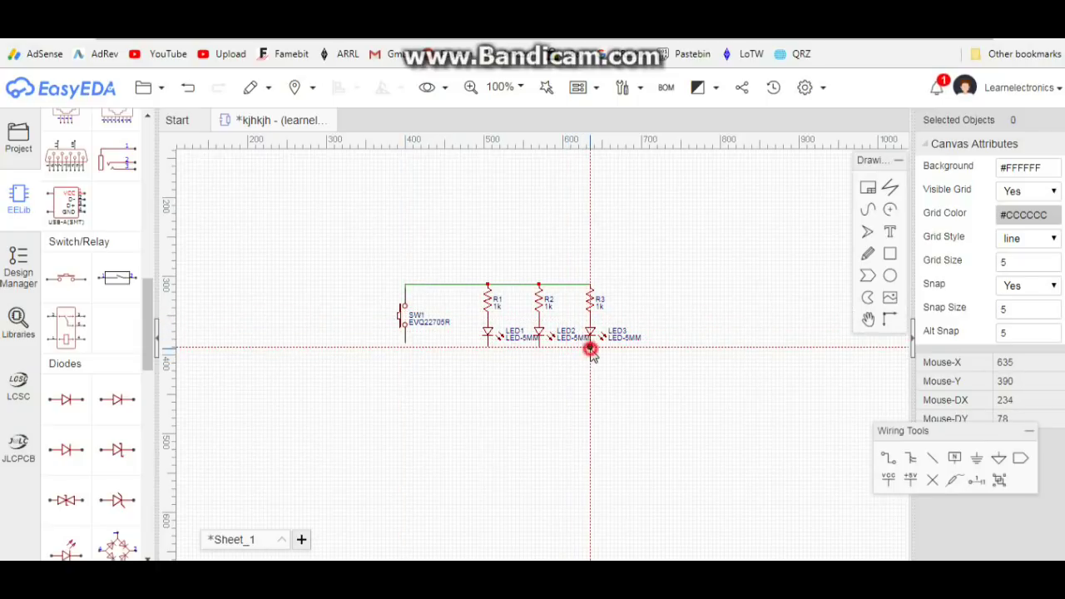
left_click(538, 348)
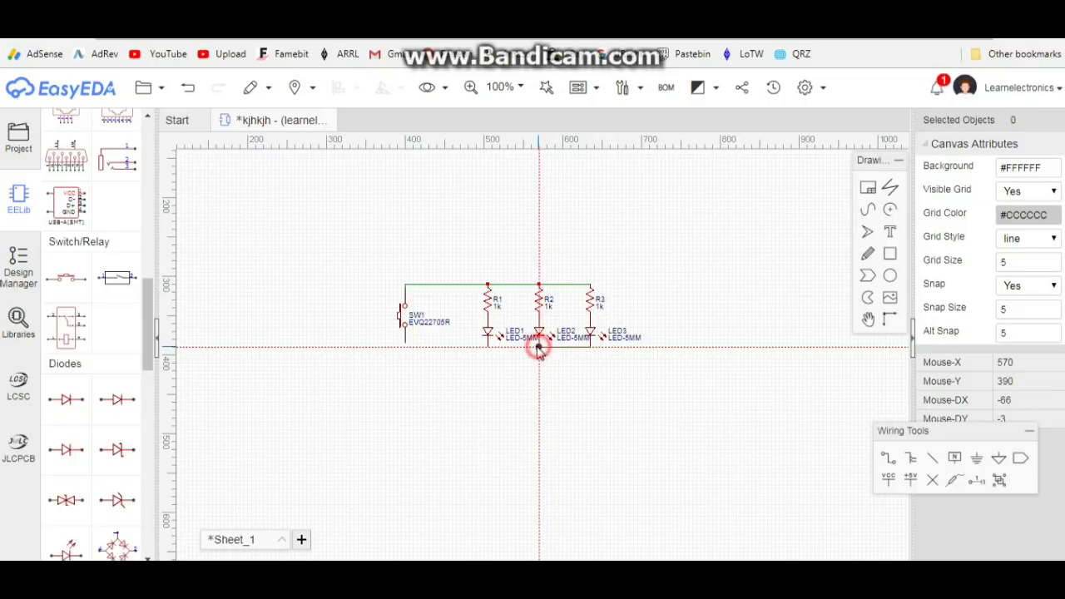
left_click(488, 348)
left_click(539, 348)
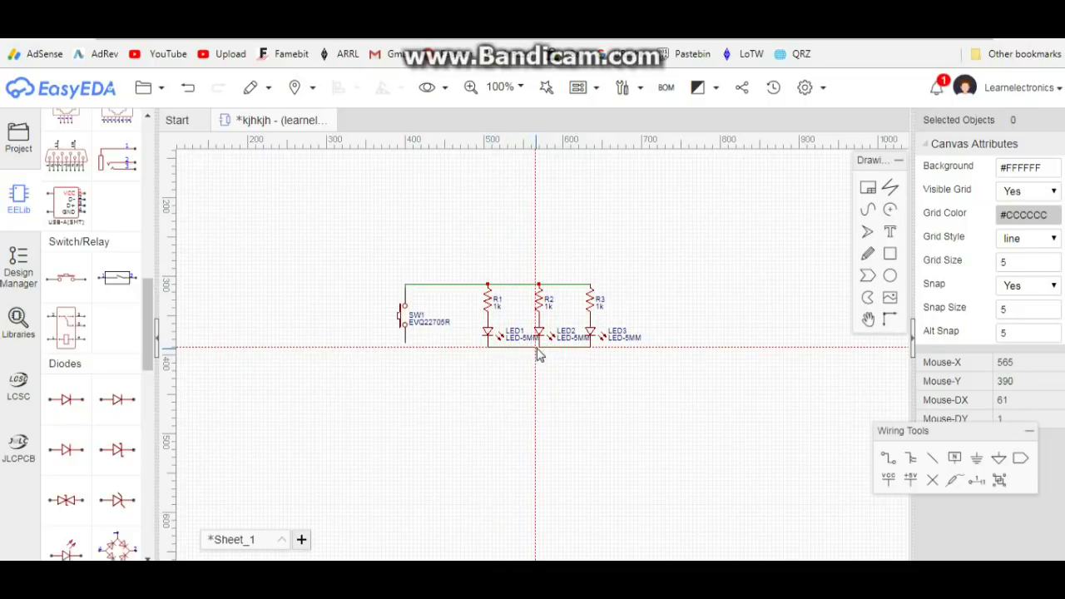
left_click(489, 348)
left_click(406, 348)
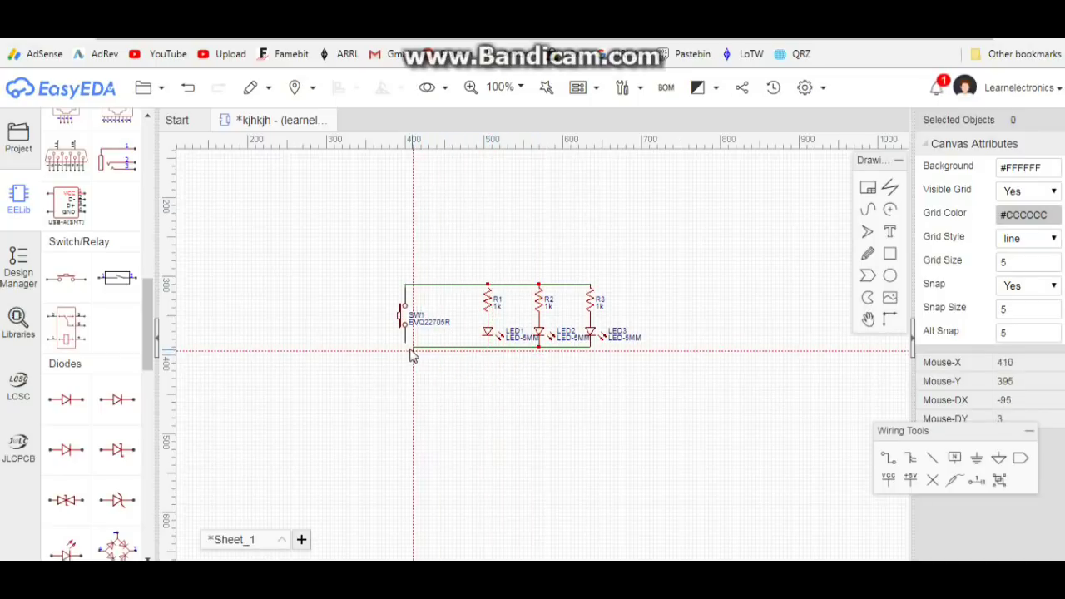
left_click(405, 349)
left_click(405, 342)
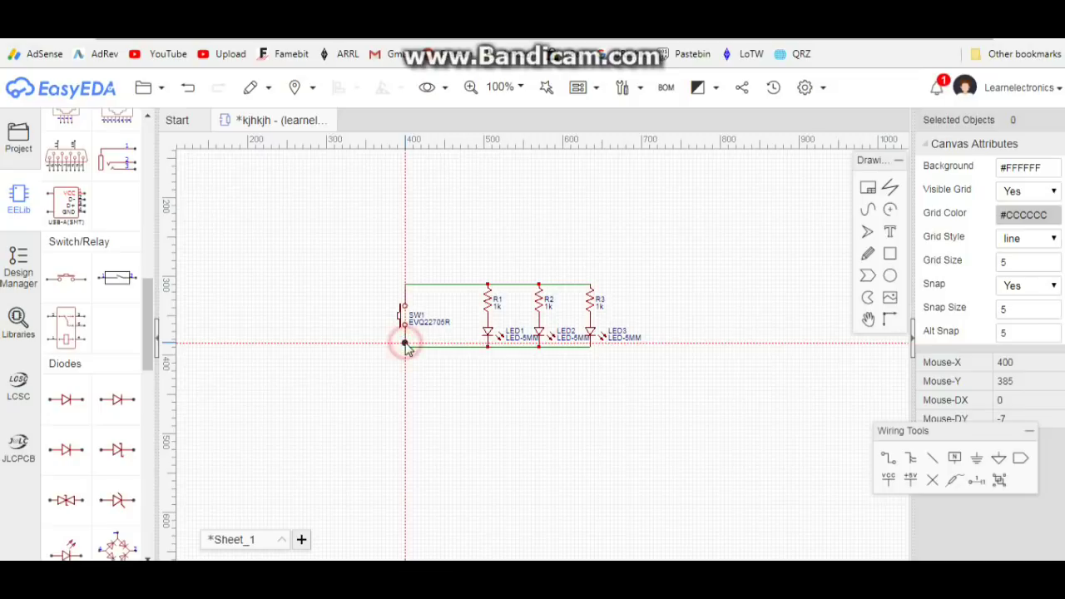
key("Escape")
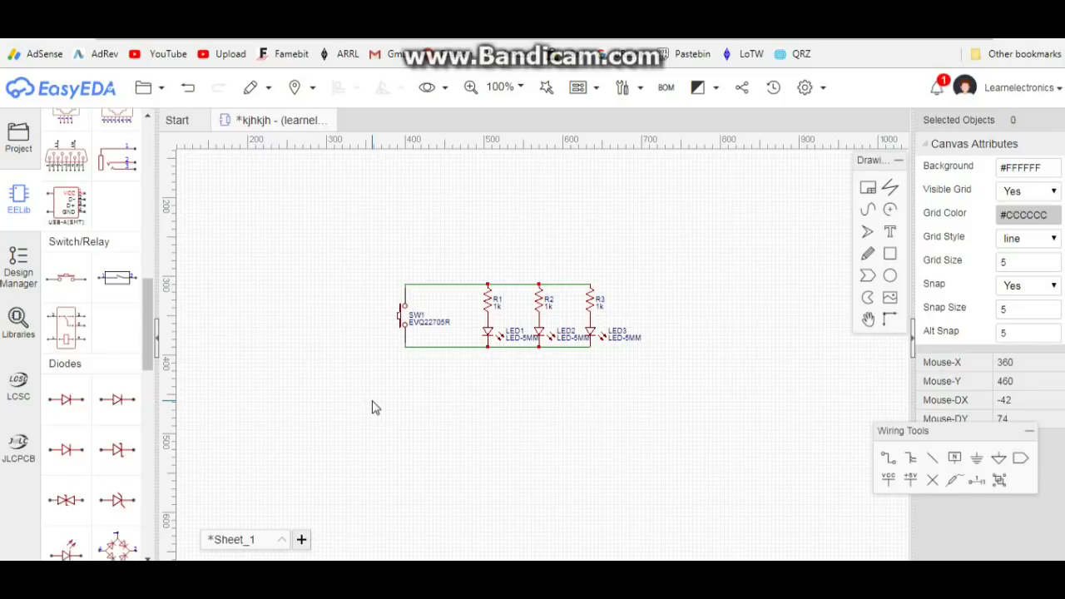
Delete the lower wire joining the LEDs to SW1 and the upper wire joining the resistors to SW1.
left_click(406, 301)
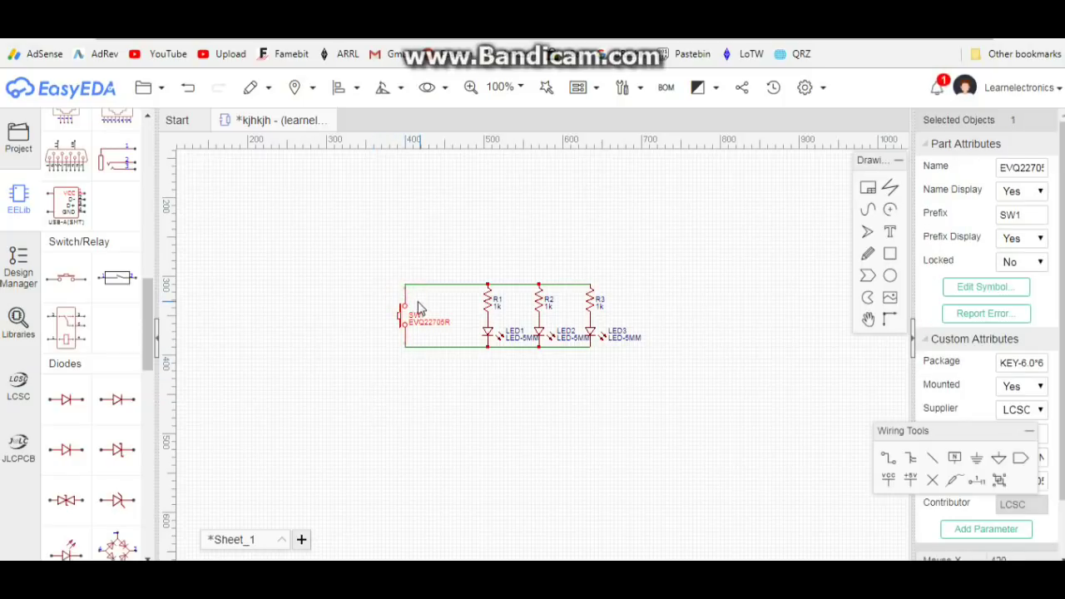
left_click(408, 346)
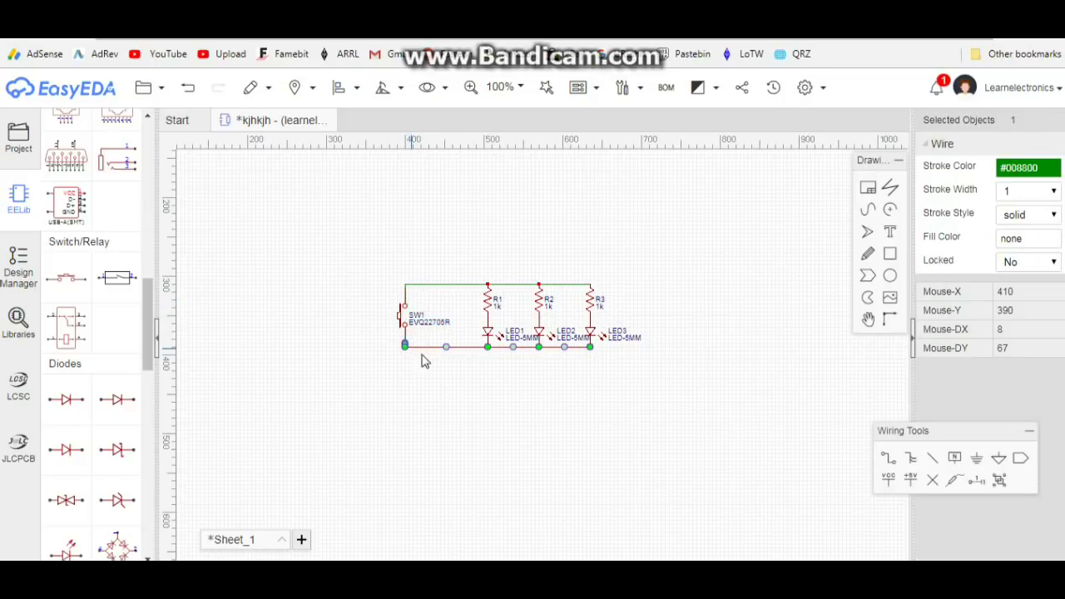
key("Delete")
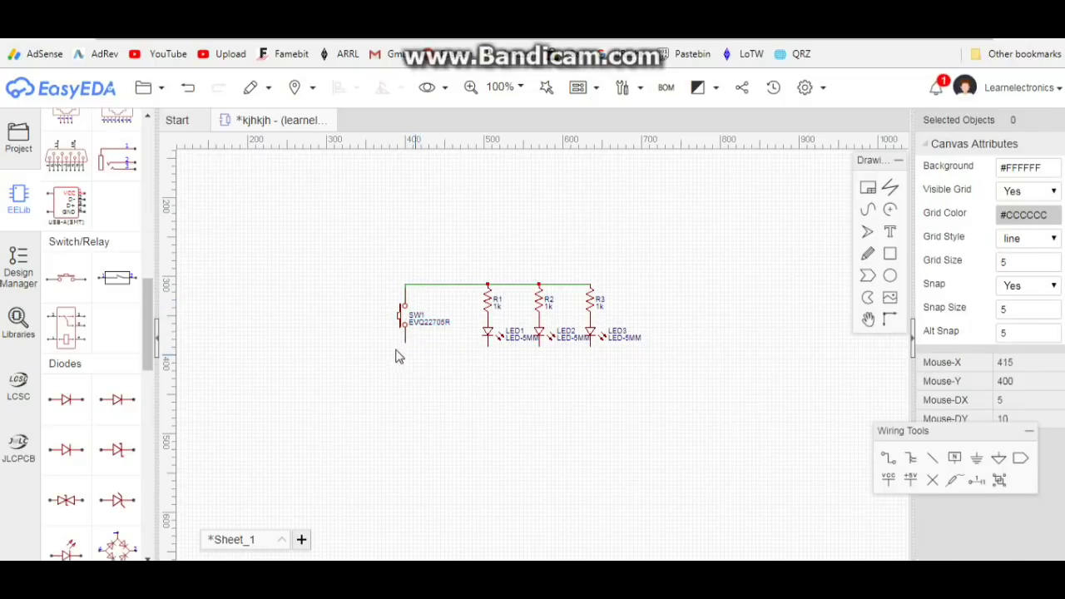
left_click(444, 286)
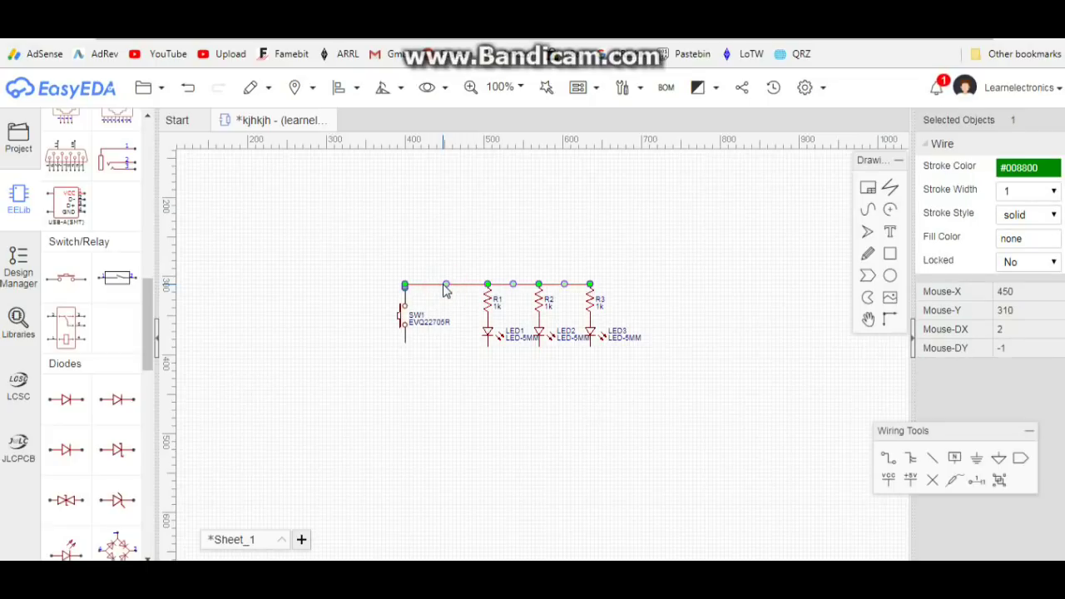
key("Delete")
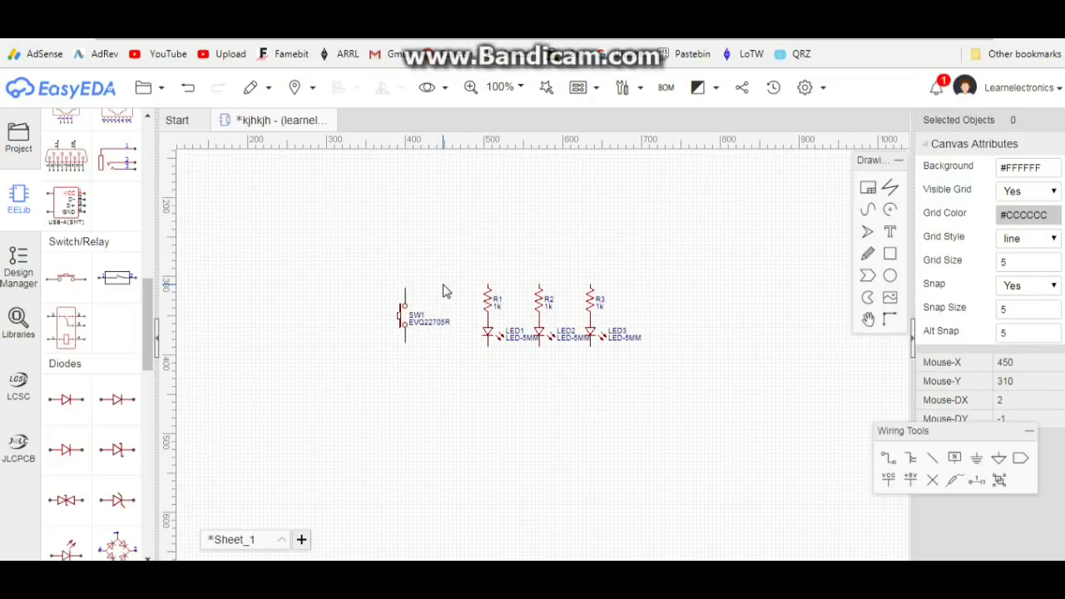
Rotate SW1 right to lie horizontally and move it so its right pin meets the upper pin of R1.
left_click(398, 312)
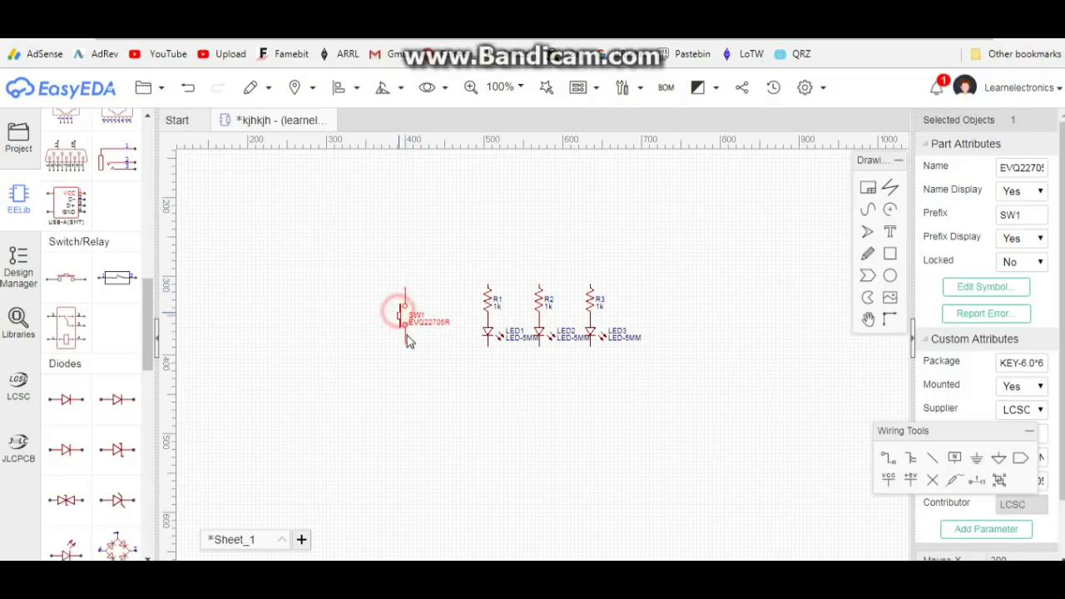
left_click(385, 91)
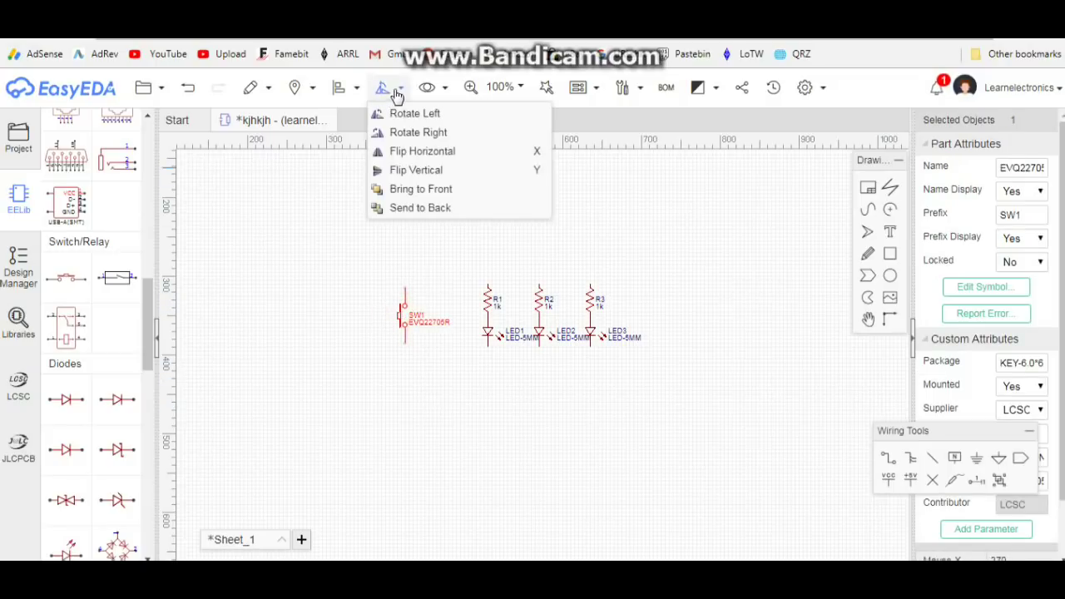
left_click(409, 136)
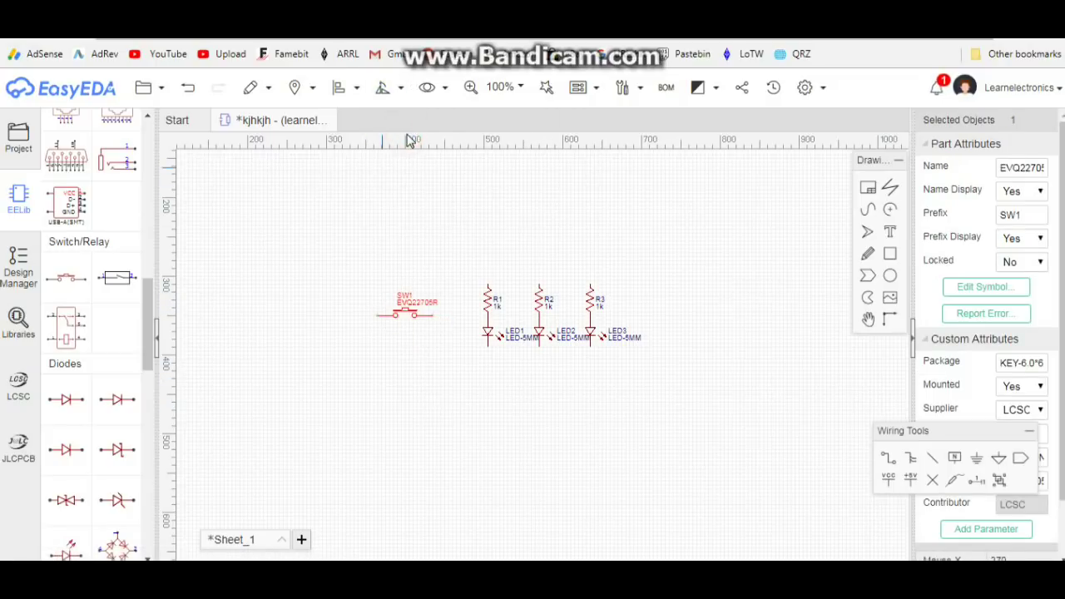
left_click_drag(406, 316, 461, 283)
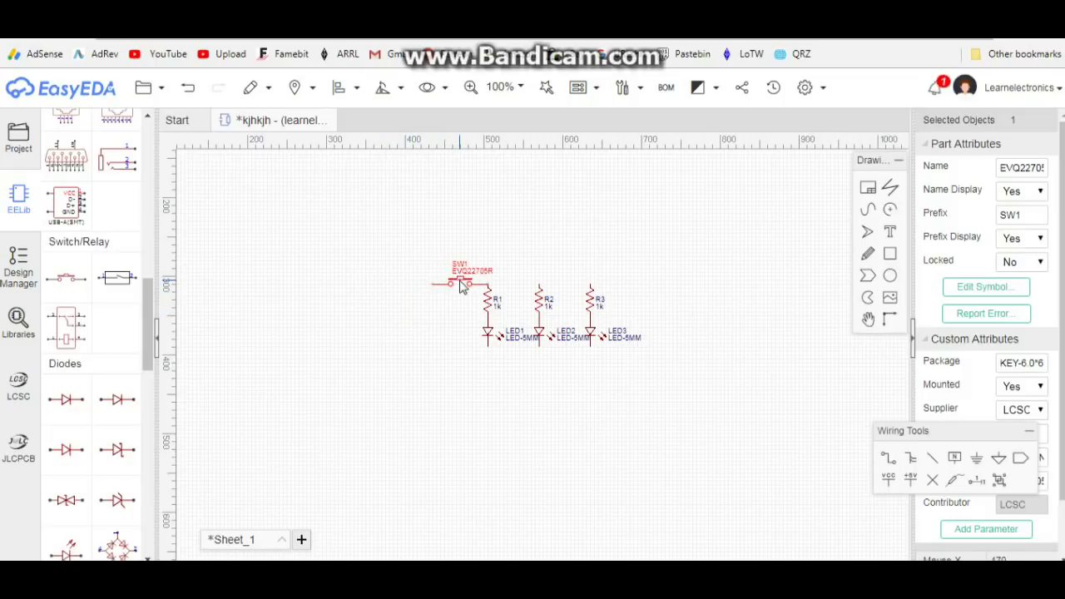
left_click(393, 281)
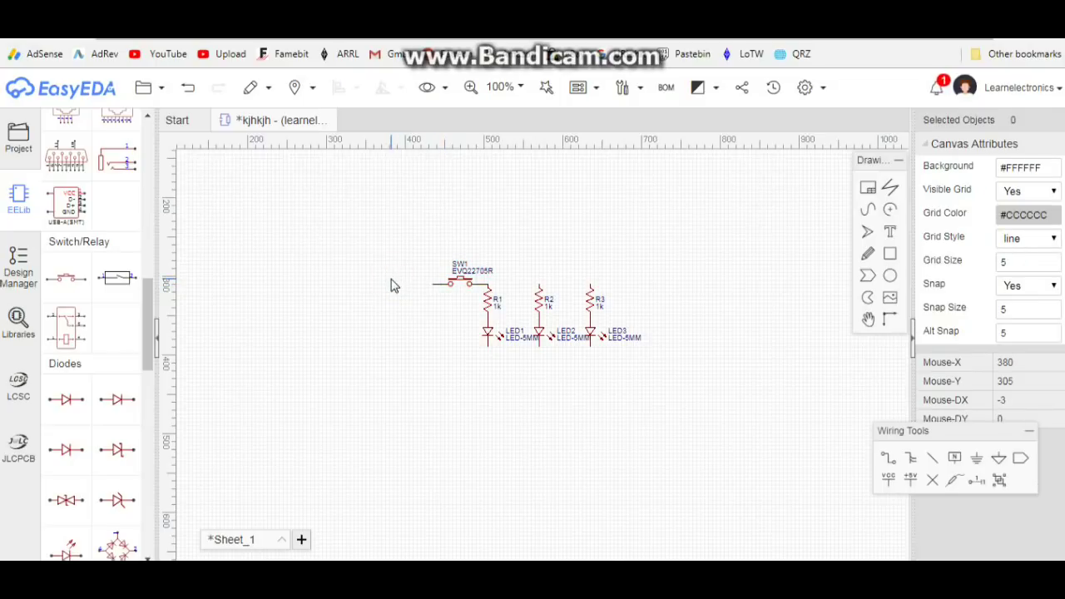
Wire the upper pins of R1, R2 and R3 together, starting from the junction of R1 with SW1.
left_click(888, 459)
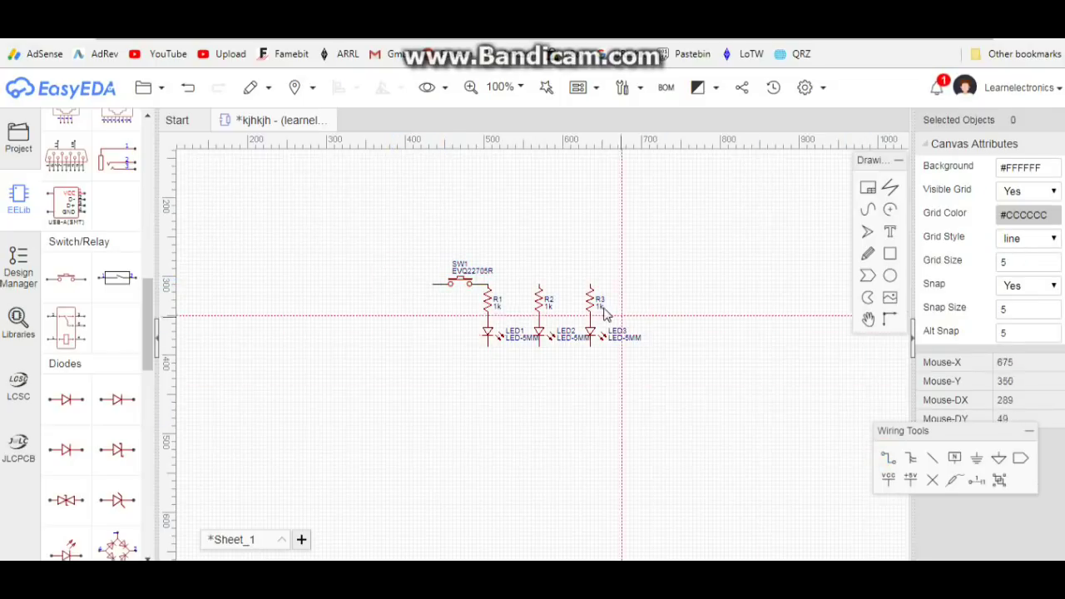
left_click(490, 284)
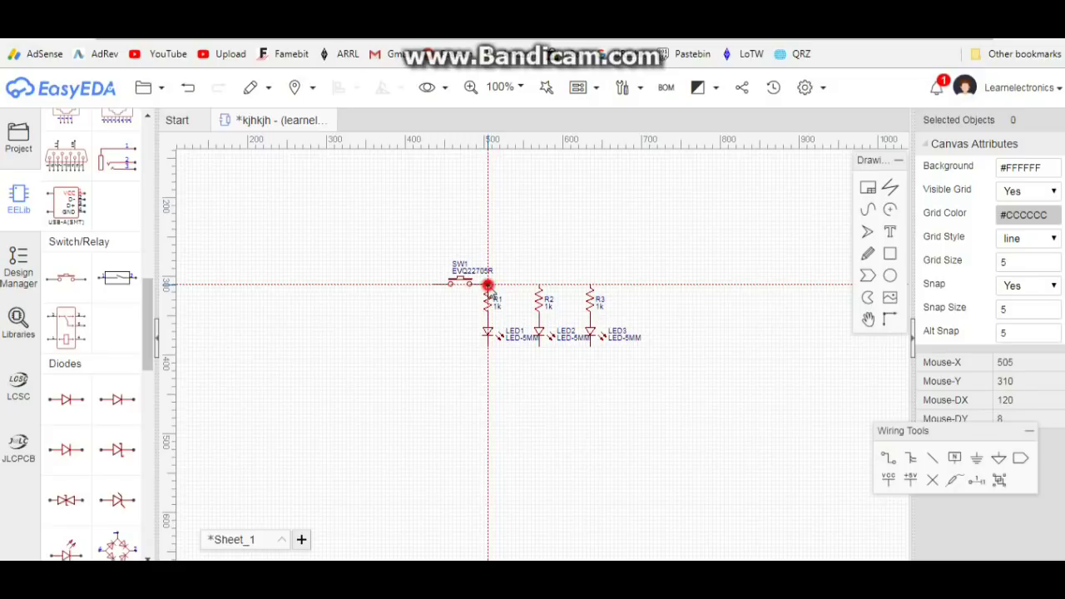
left_click(539, 286)
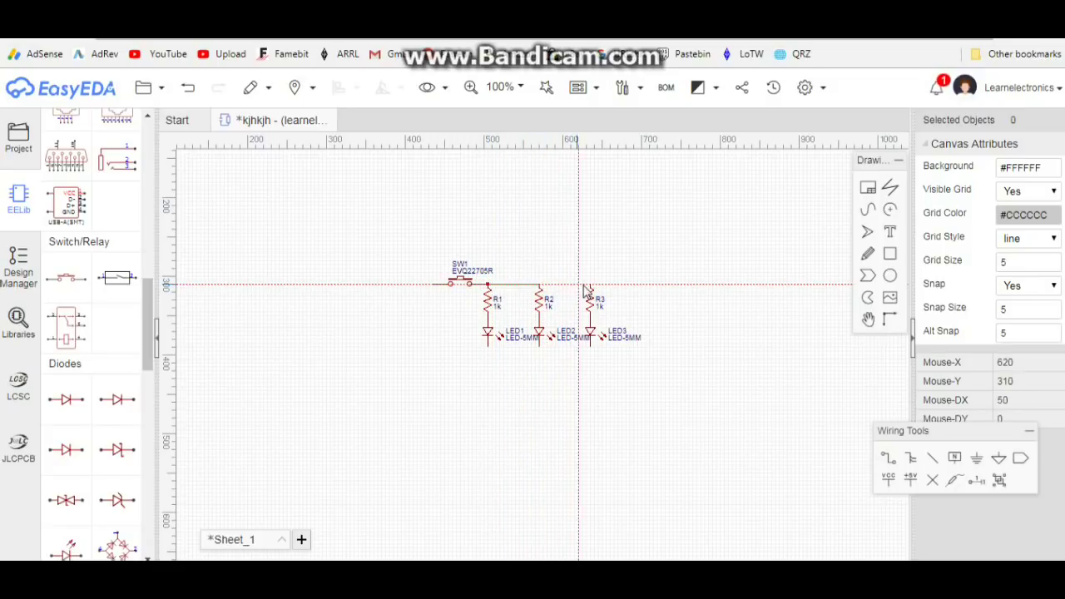
left_click(590, 284)
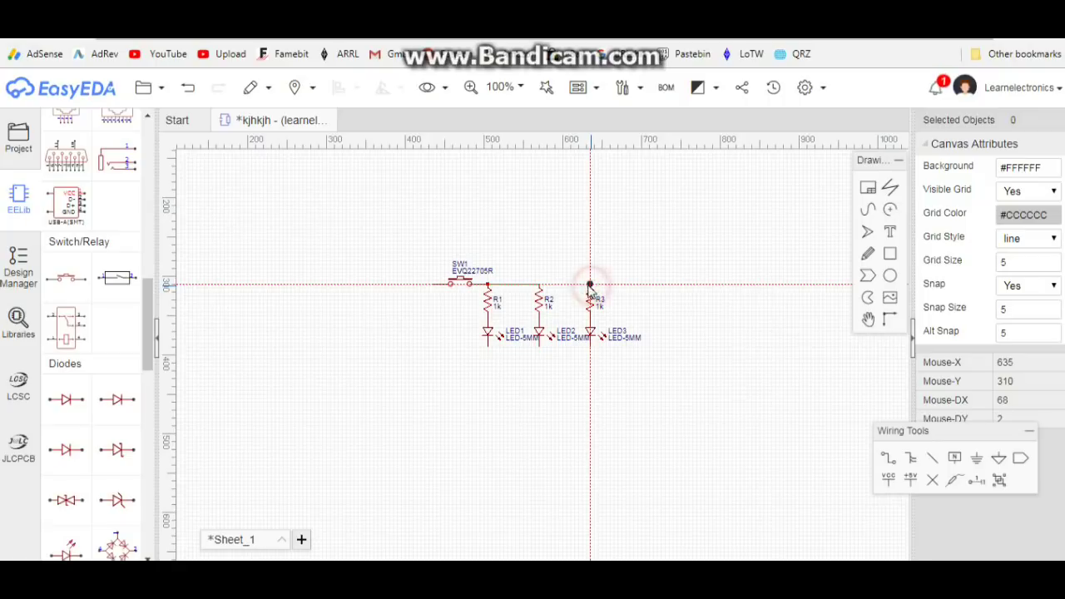
left_click(540, 286)
key("Escape")
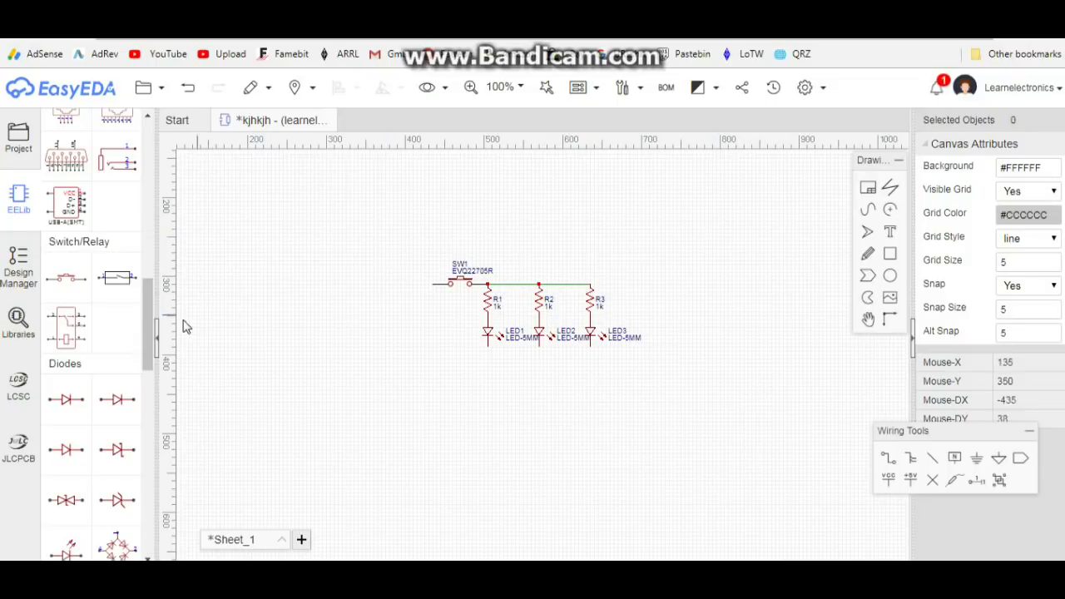
Place a voltage source from the power supply parts so its upper pin meets the left pin of SW1.
left_click_drag(148, 337, 209, 242)
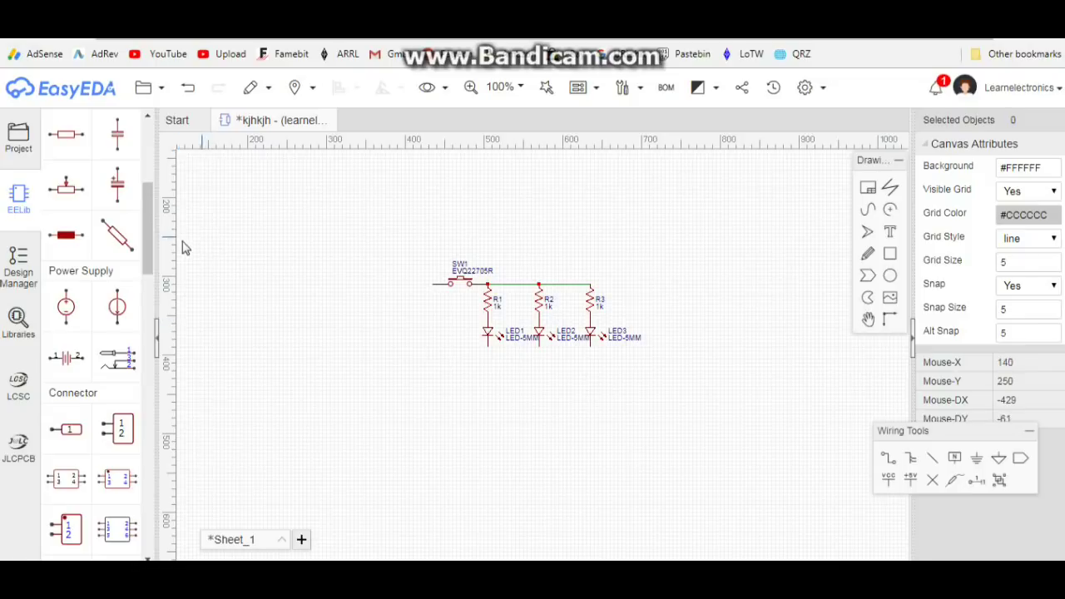
left_click(69, 310)
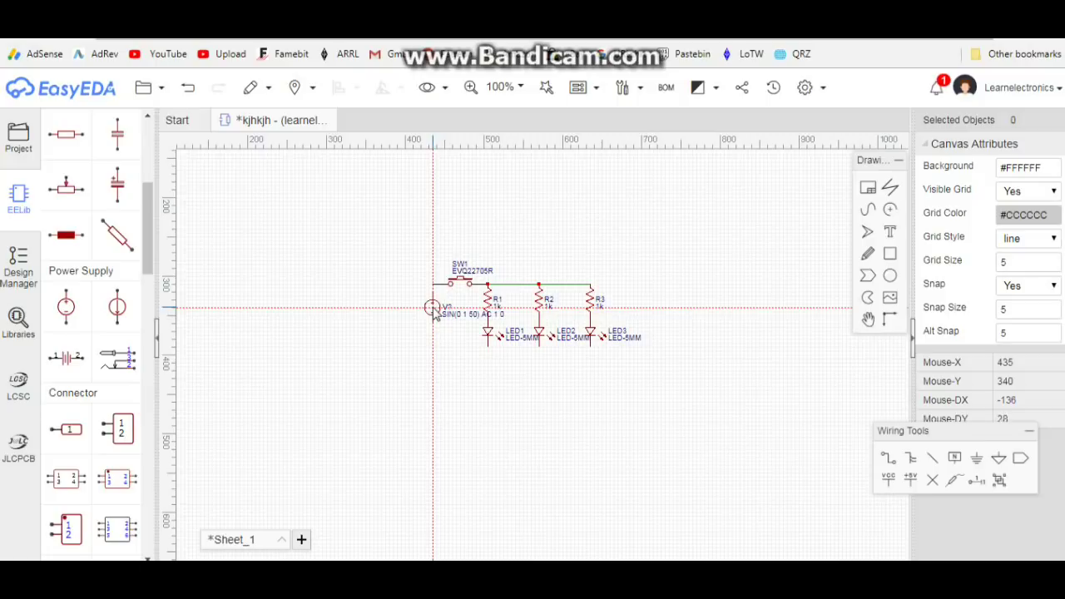
left_click(433, 301)
key("Escape")
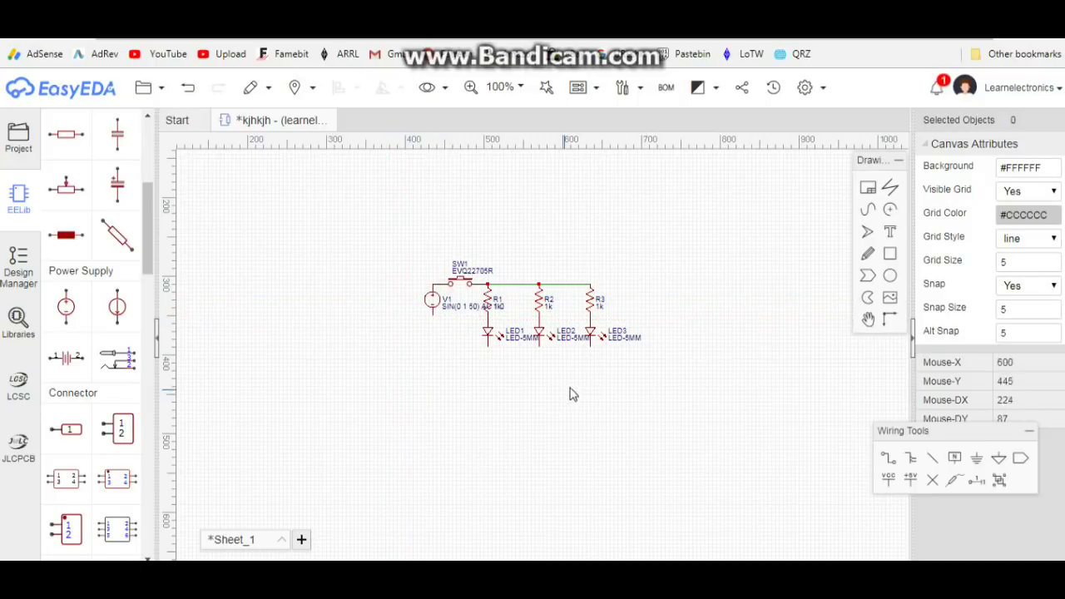
Wire the lower pins of LED3, LED2 and LED1 together and on to the lower pin of V1.
left_click(887, 460)
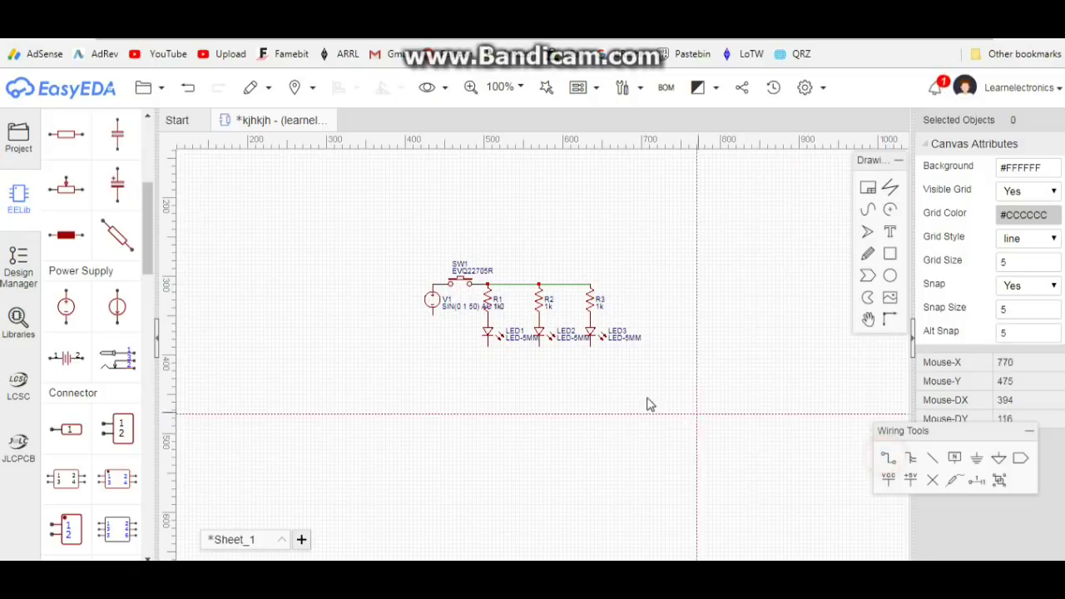
left_click(593, 349)
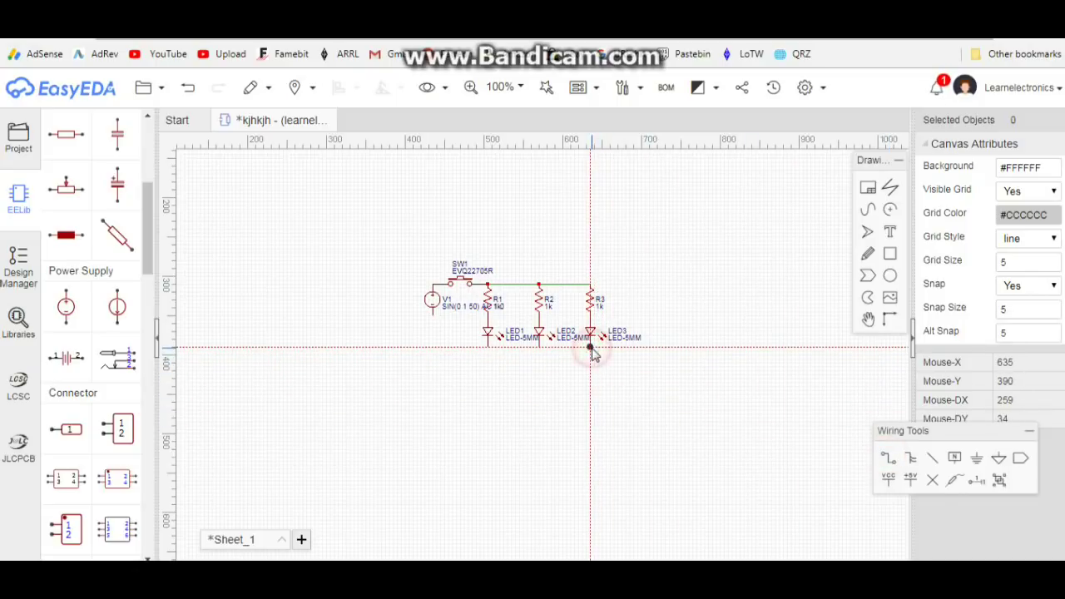
left_click(539, 348)
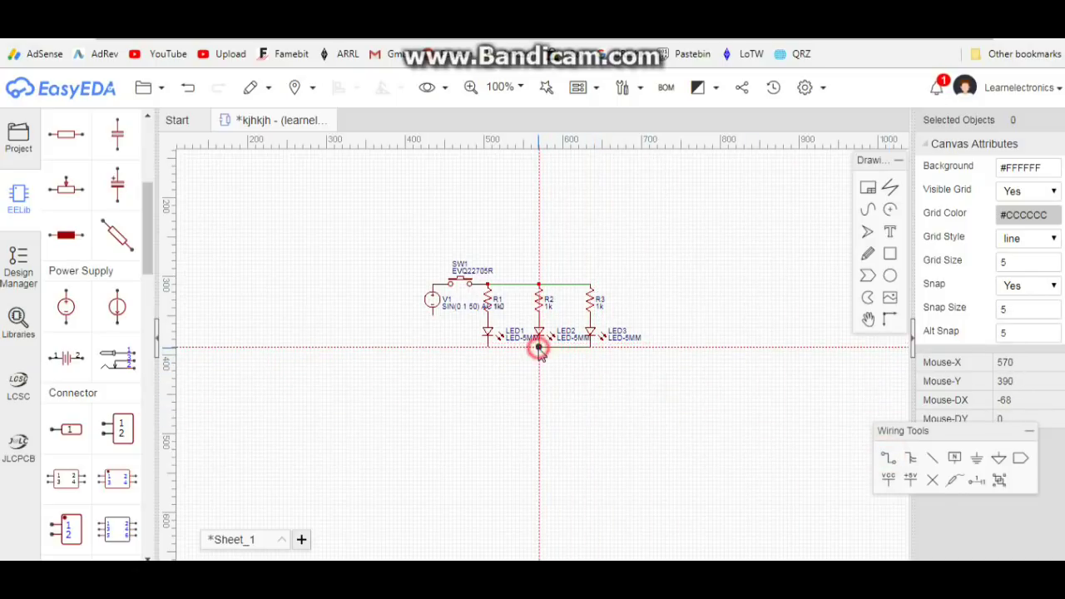
left_click(487, 349)
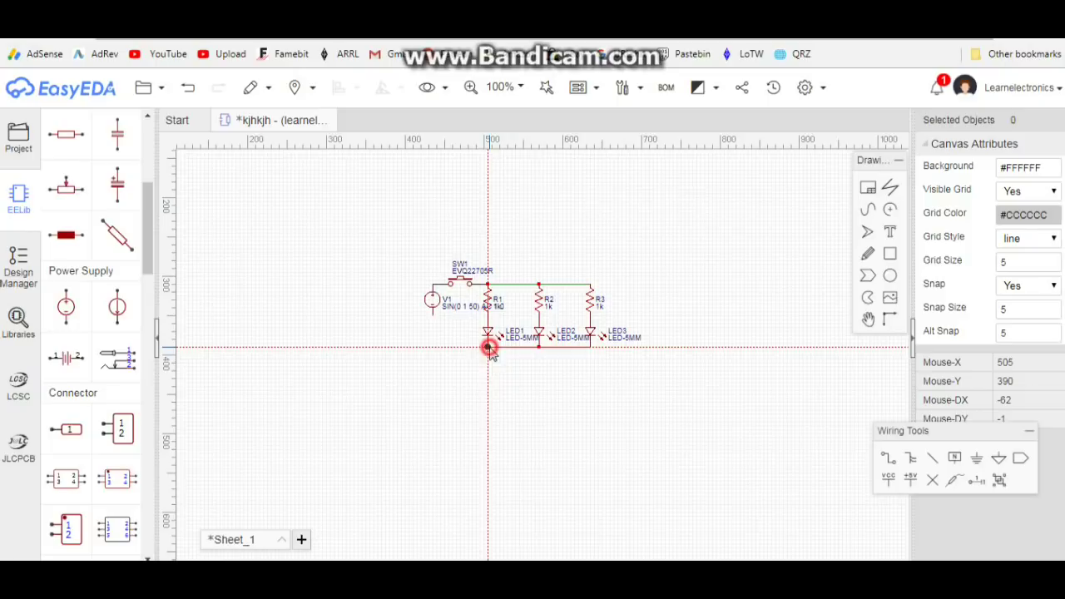
left_click(433, 346)
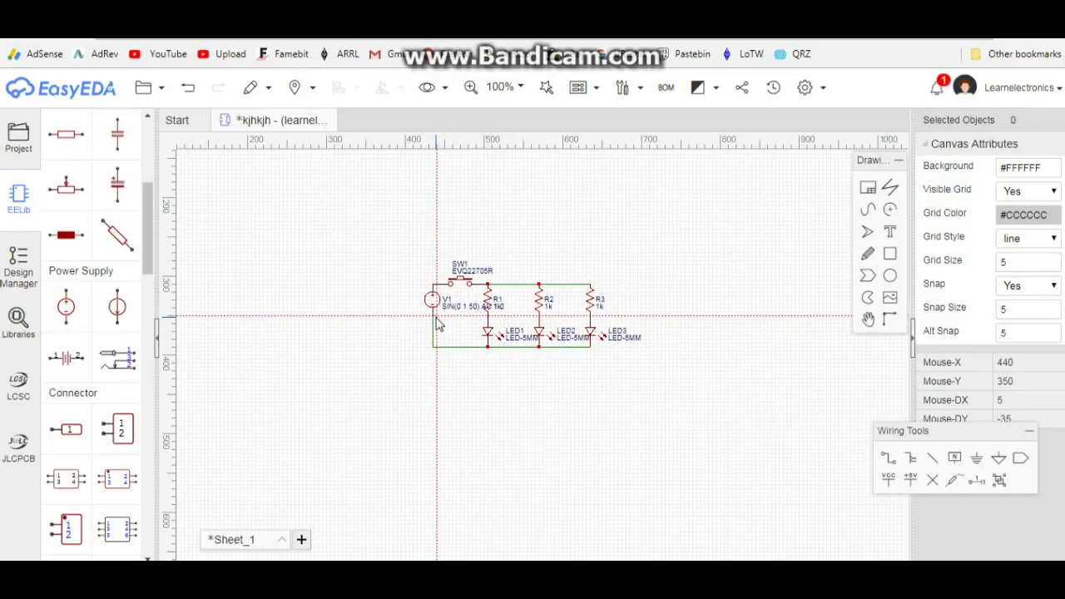
left_click(433, 317)
key("Escape")
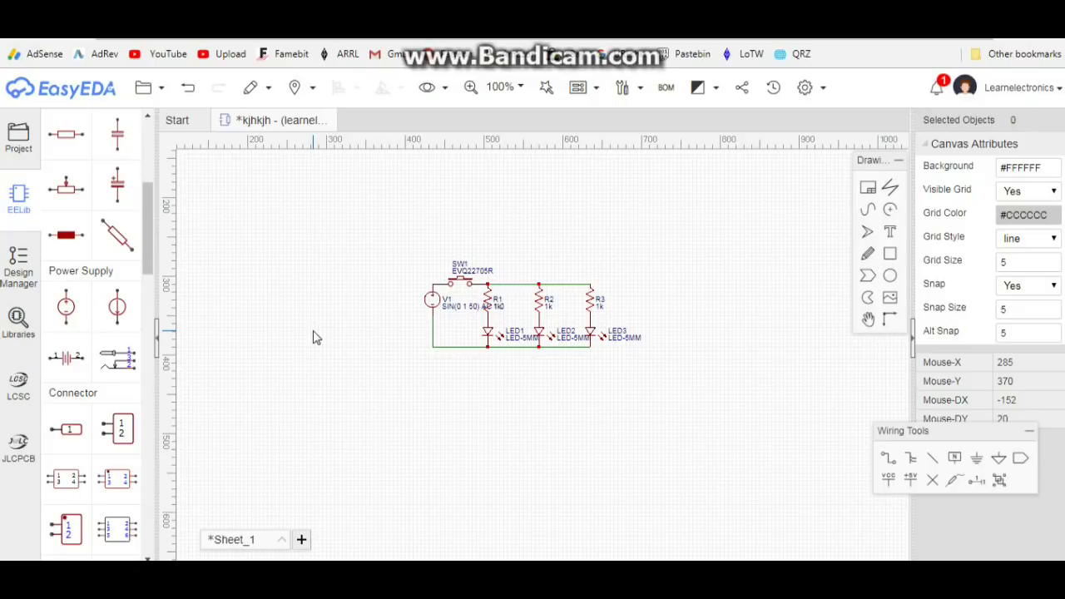
Set the name of voltage source V1 to 5VDC.
left_click(434, 308)
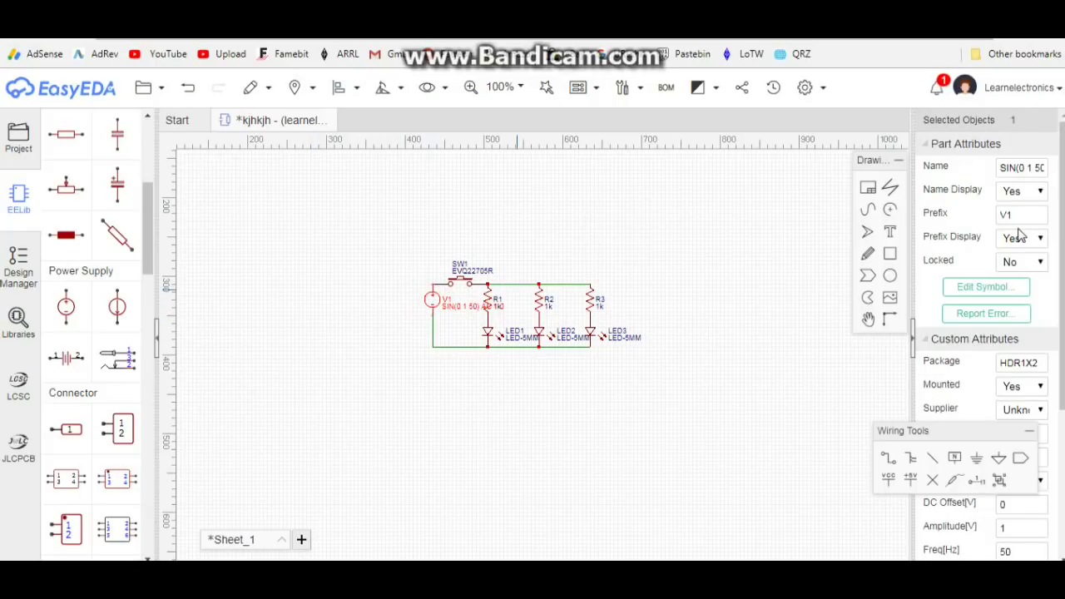
left_click(997, 168)
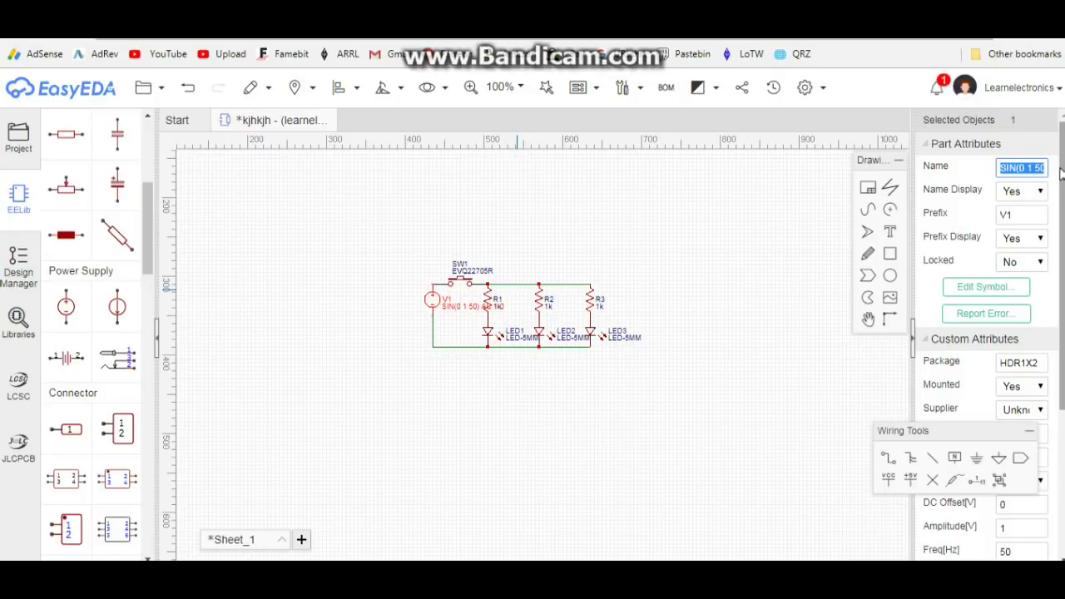
type("5")
key("Return")
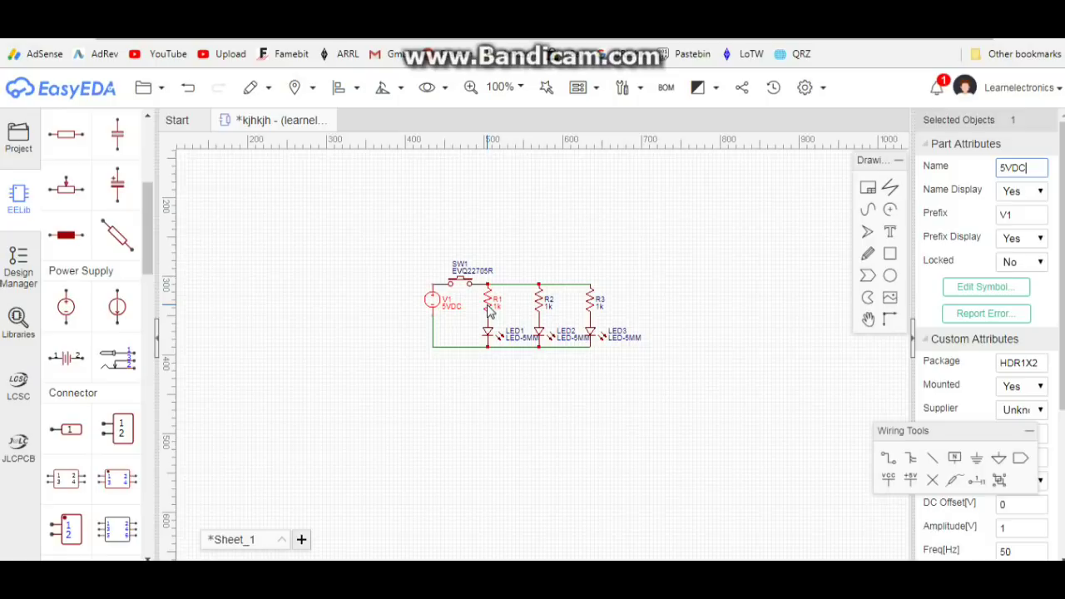
Set the value of resistor R1 to 300R.
left_click(490, 306)
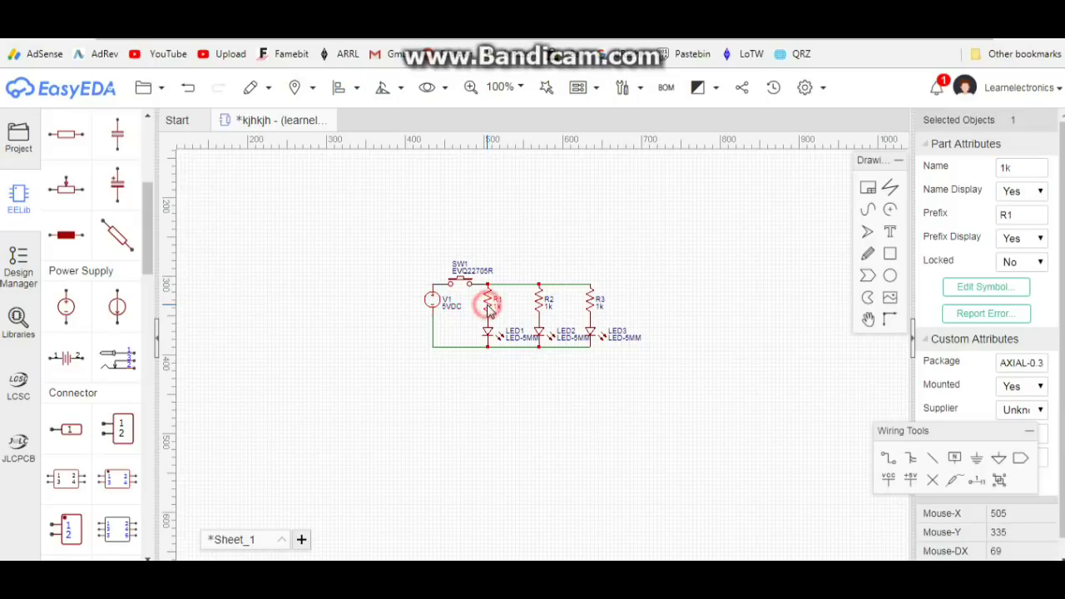
left_click(1003, 168)
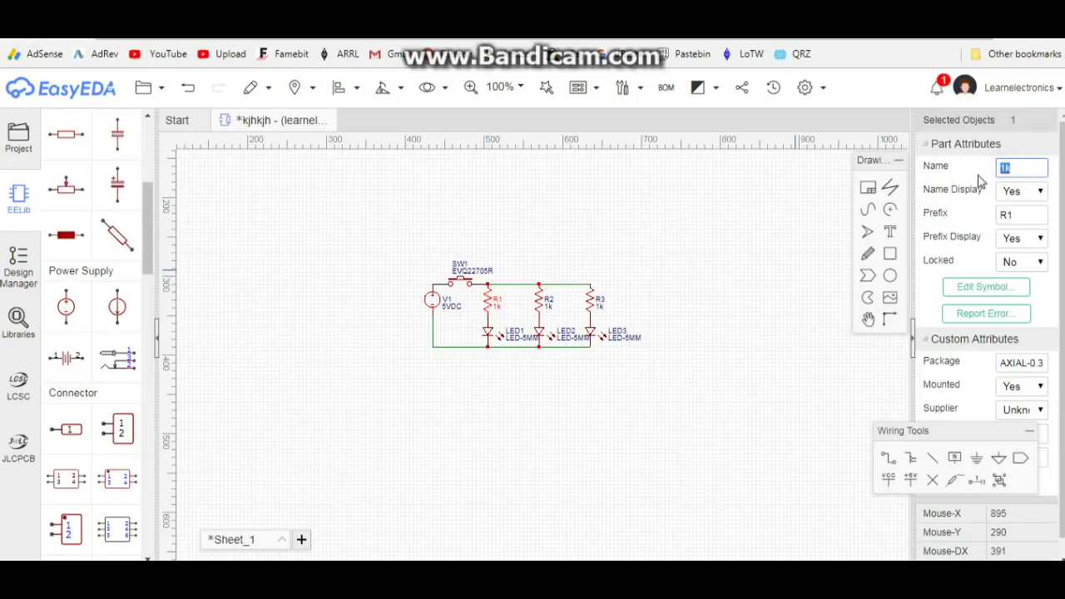
type("300R")
key("Return")
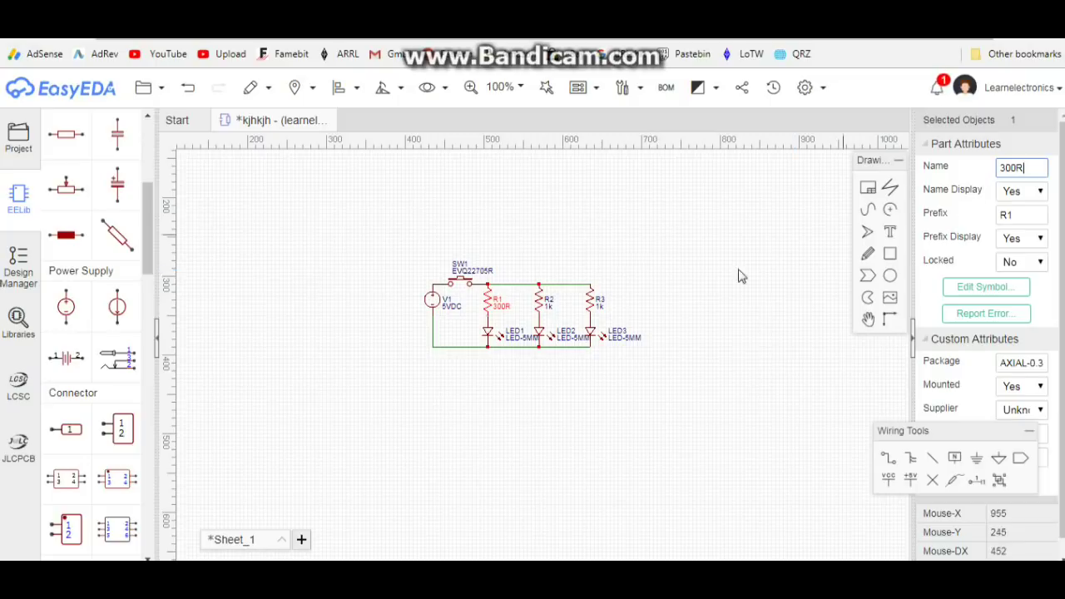
Set the value of resistor R2 to 300R.
left_click(547, 304)
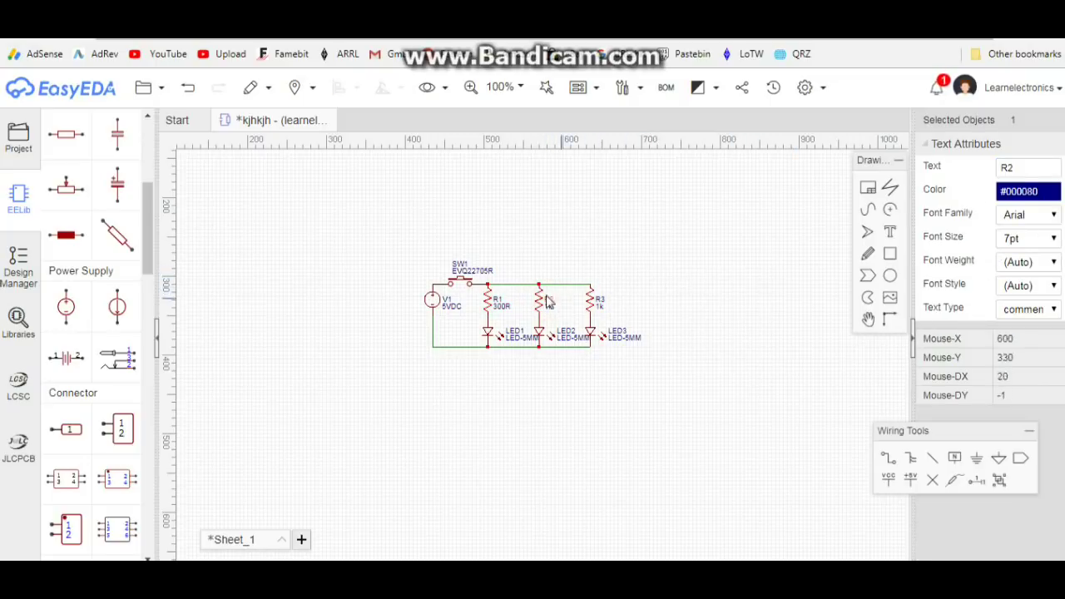
left_click(541, 301)
double_click(1024, 170)
type("300R")
key("Return")
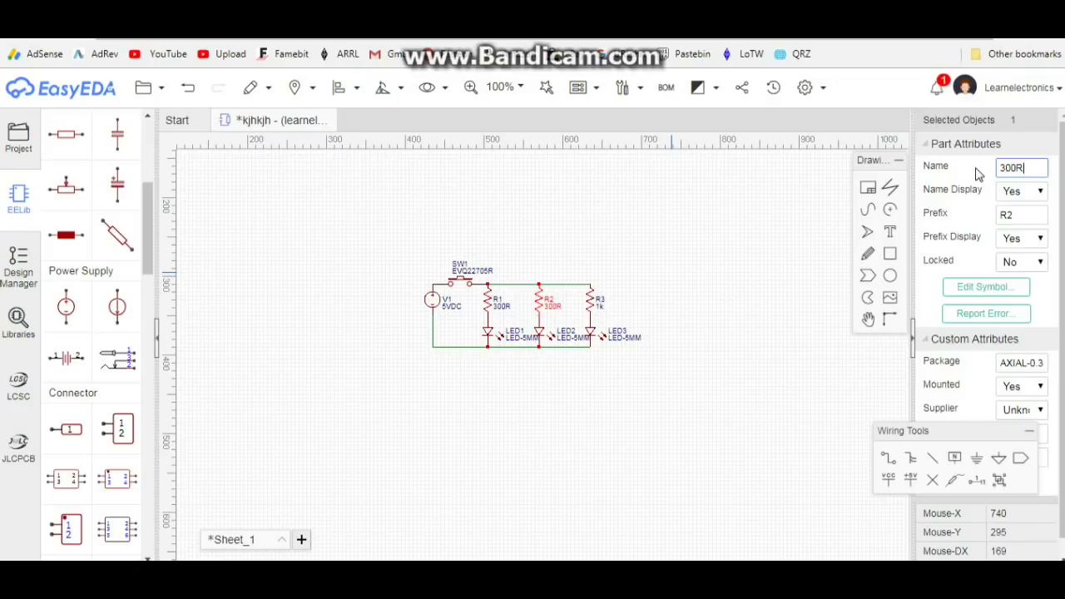
Set the value of resistor R3 to 300R.
left_click(593, 307)
left_click(1025, 171)
type("3")
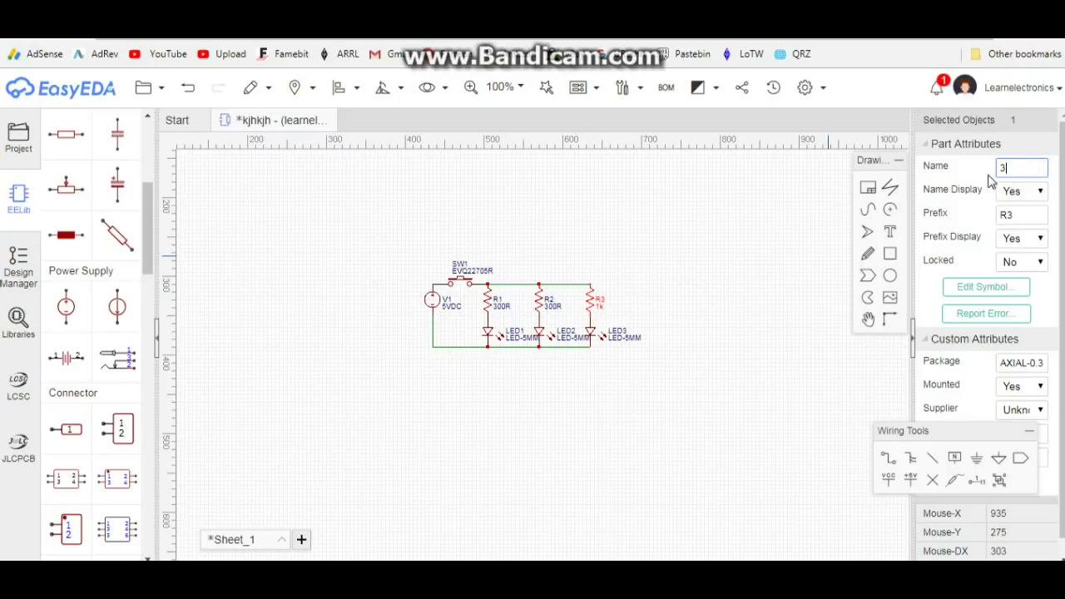
type("00R")
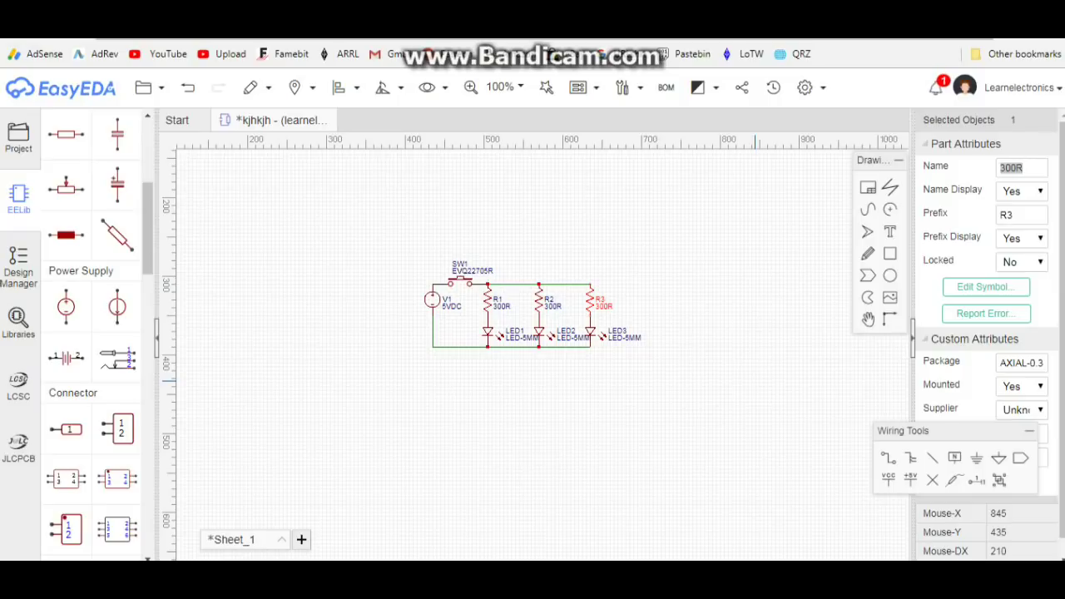
Save the schematic and convert it to a new PCB layout.
mouse_move(166, 99)
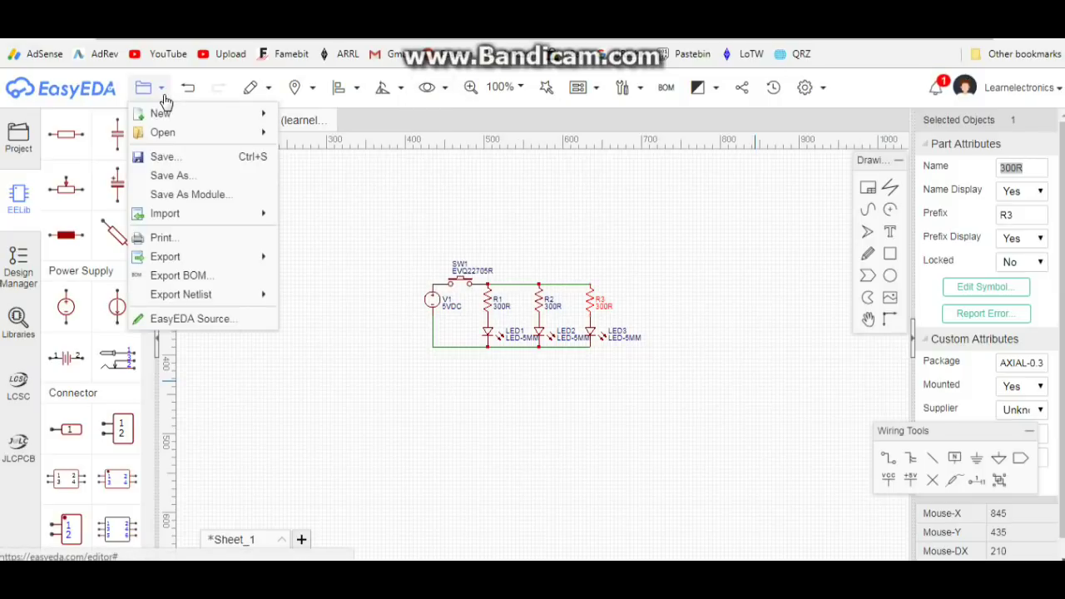
left_click(163, 158)
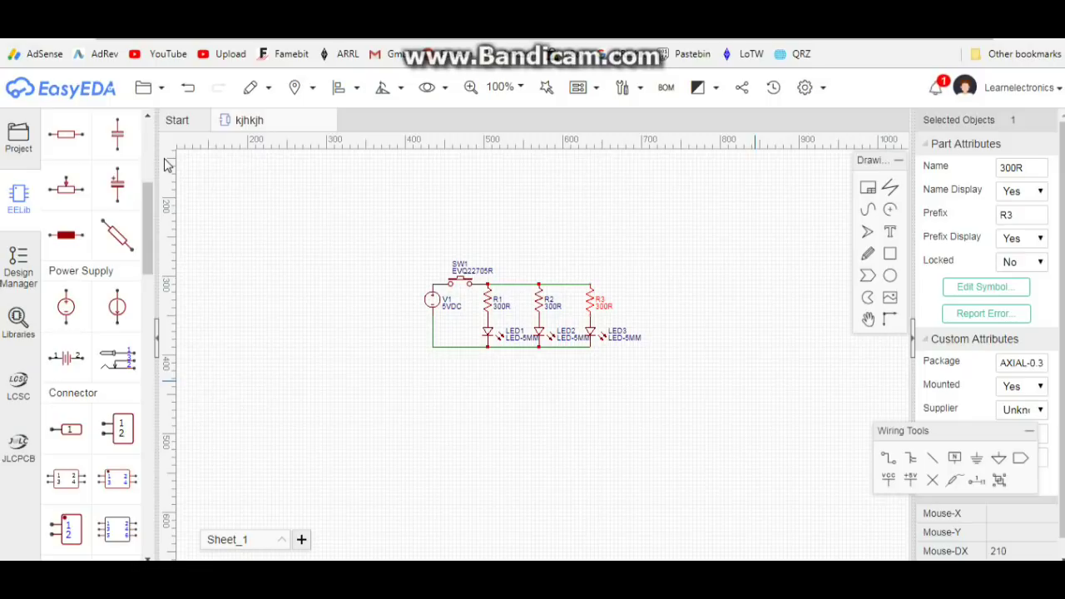
left_click(338, 88)
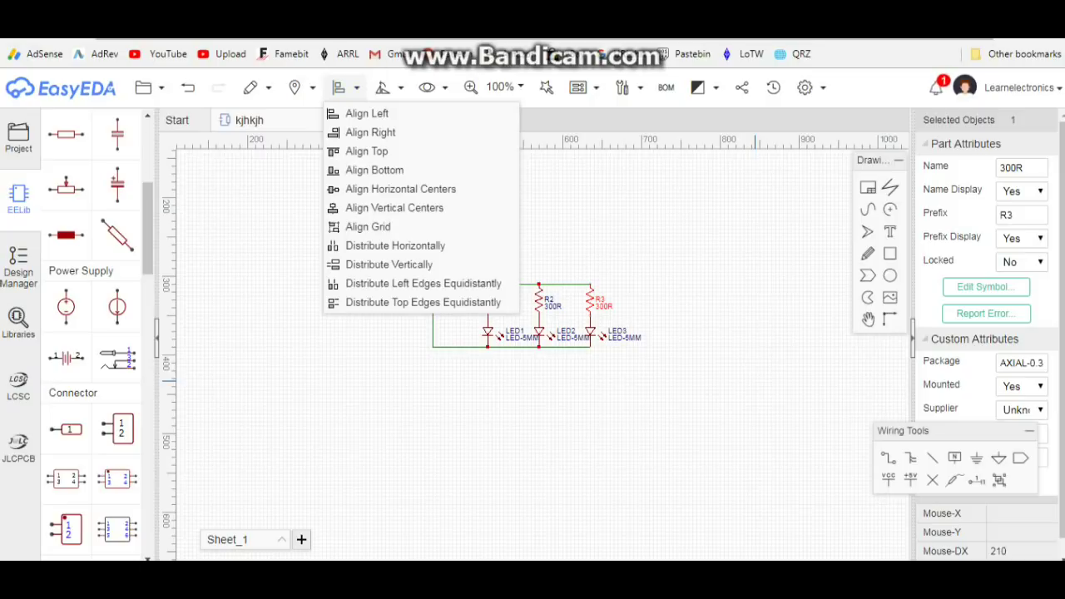
left_click(833, 166)
left_click(624, 87)
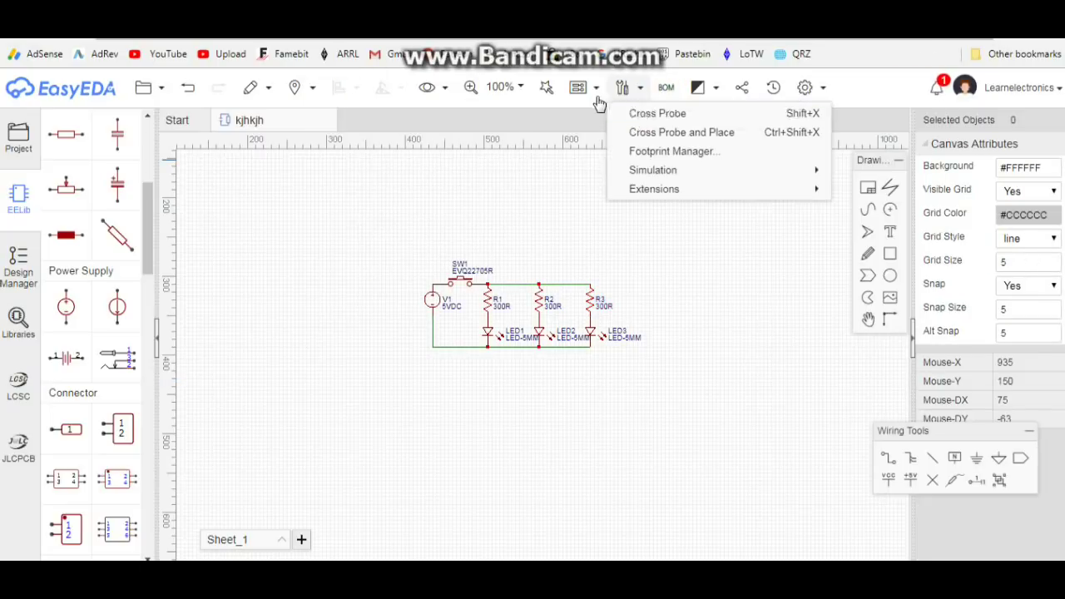
mouse_move(580, 91)
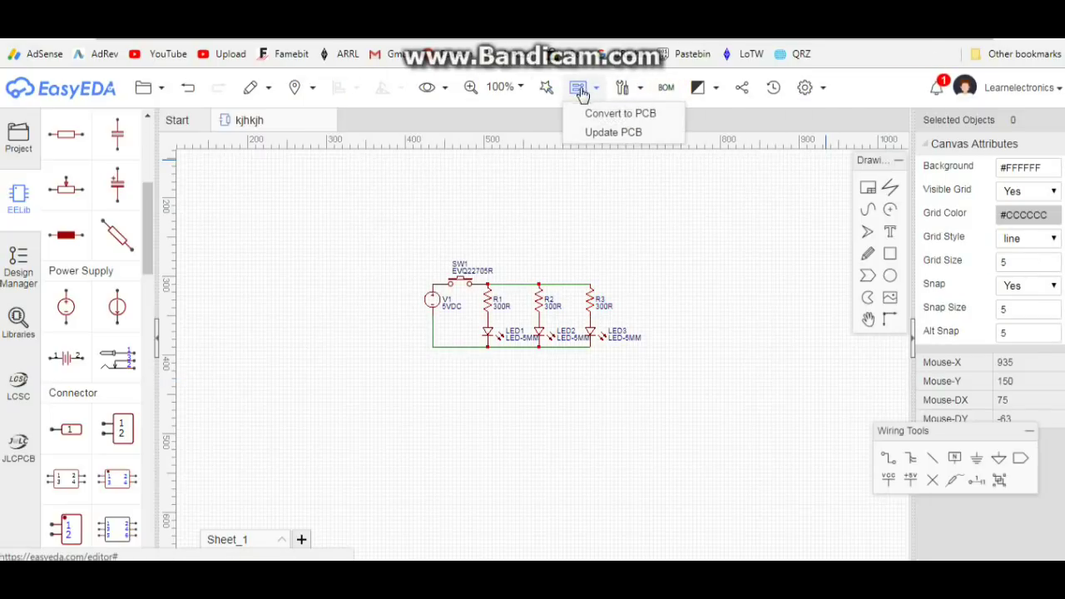
left_click(605, 114)
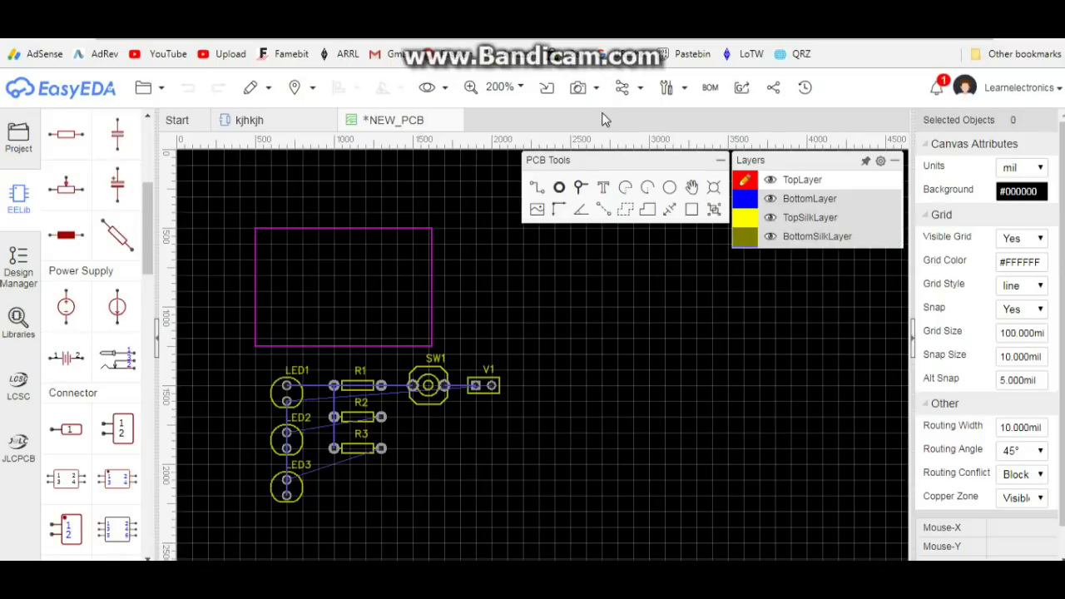
left_click(500, 86)
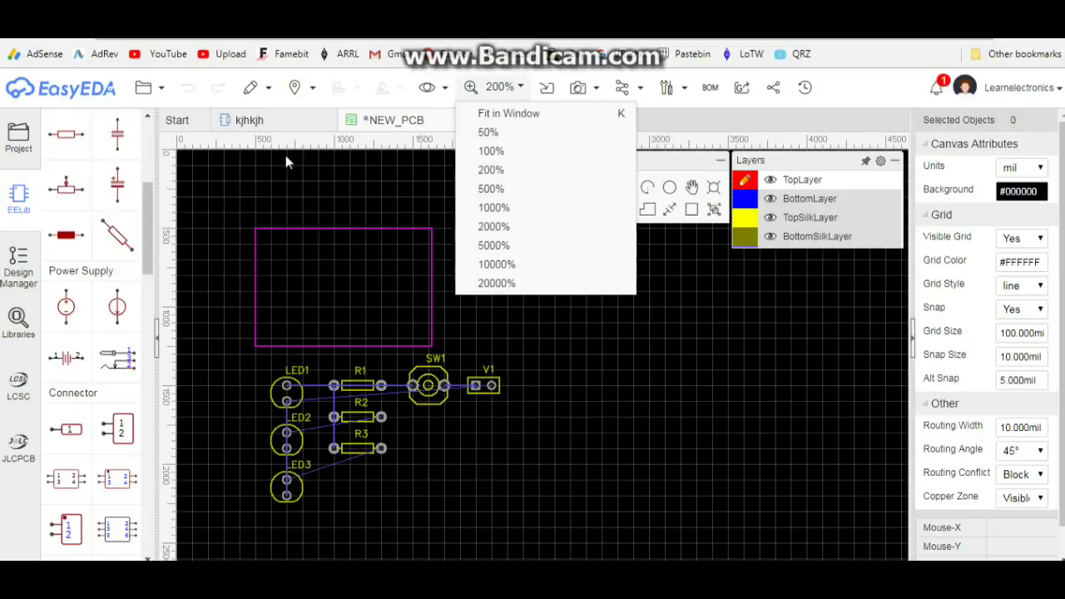
left_click(983, 38)
mouse_move(423, 192)
left_mouse_down()
mouse_move(280, 188)
mouse_move(235, 243)
mouse_move(255, 352)
mouse_move(435, 358)
mouse_move(450, 208)
mouse_move(431, 193)
left_mouse_up()
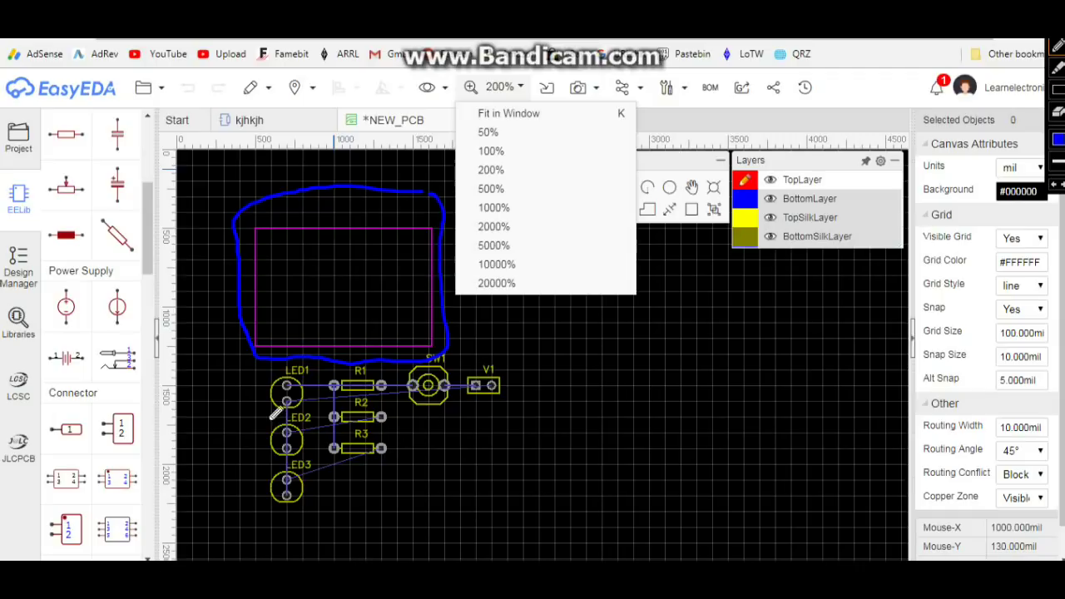
left_click(985, 38)
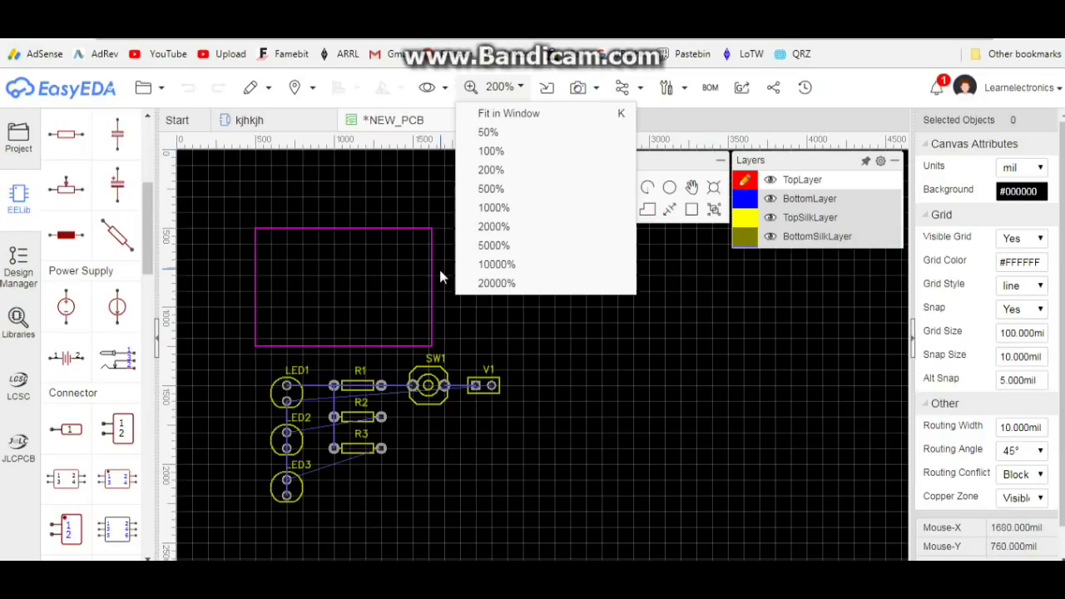
left_click(522, 308)
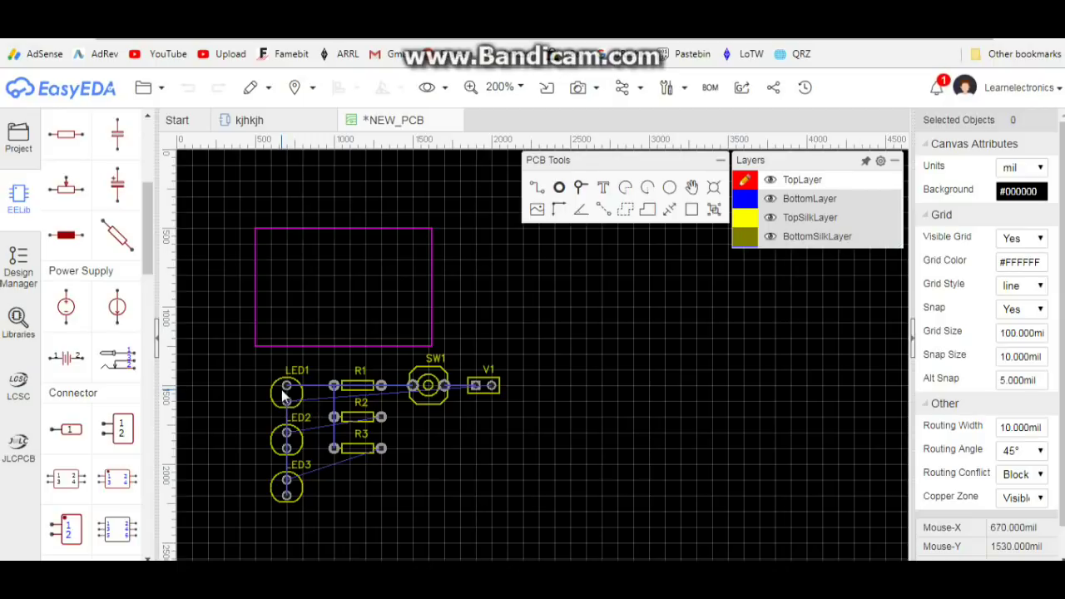
Move LED1, LED2 and LED3 inside the board outline, stacked vertically along its right edge.
left_click_drag(283, 398, 406, 241)
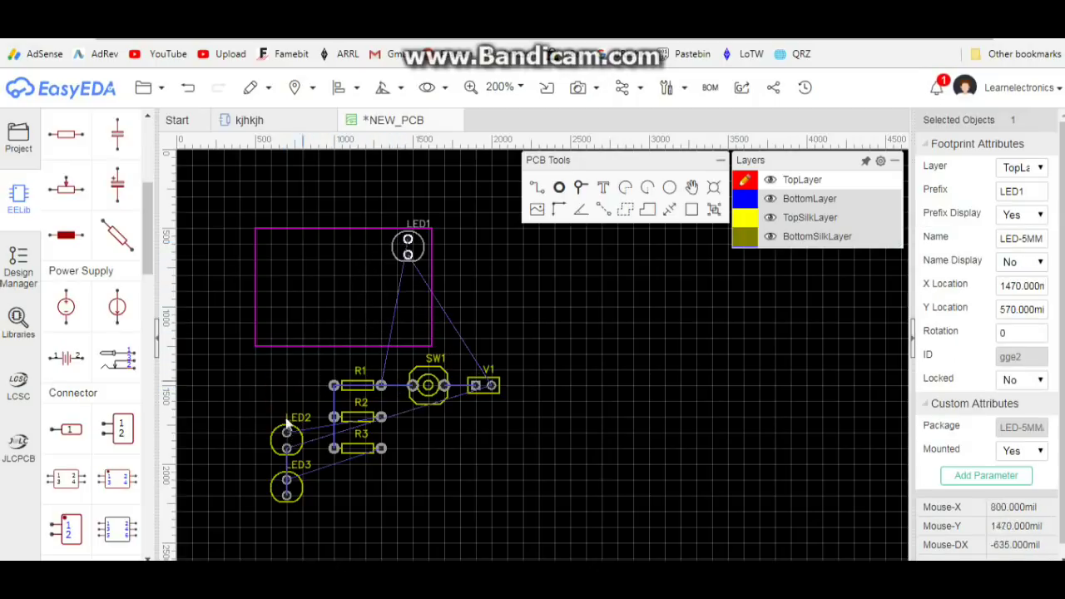
left_click_drag(286, 427, 407, 287)
left_click_drag(286, 483, 396, 324)
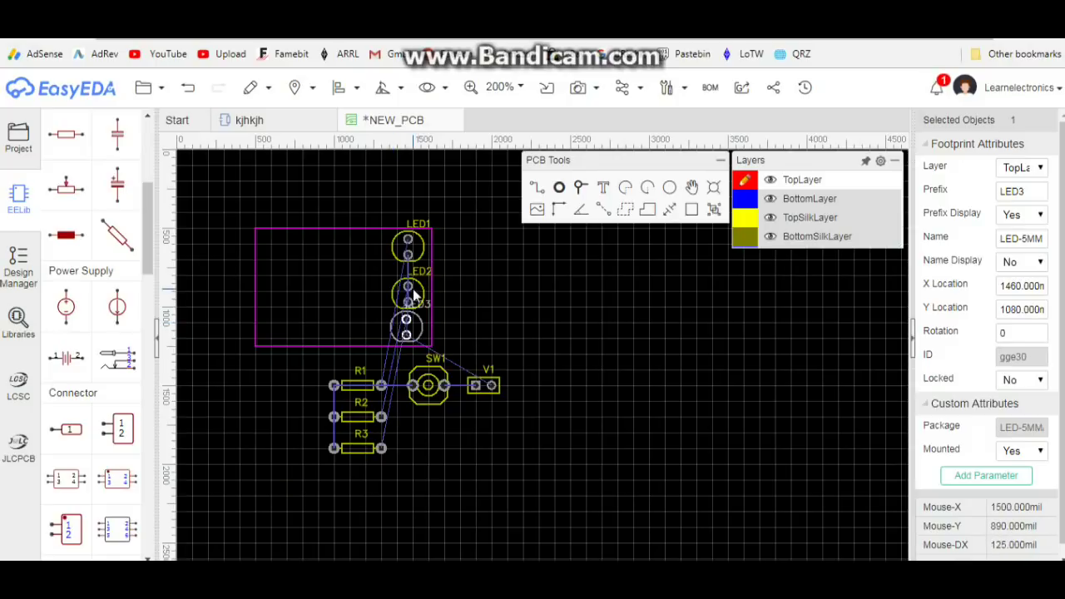
key("Escape")
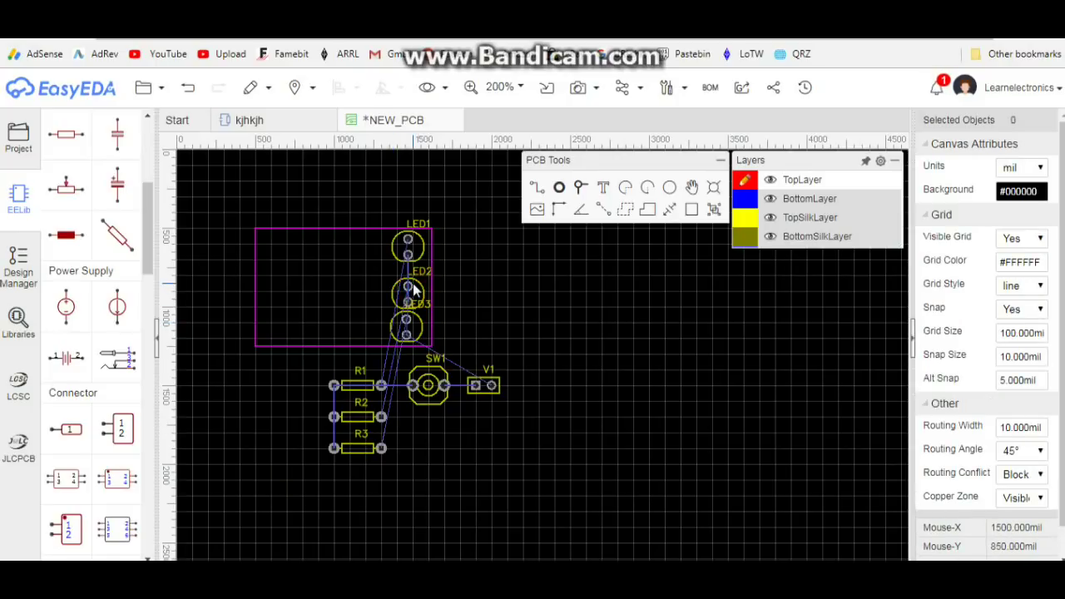
Align LED2 and LED3 under LED1 at X 1470 mil, with LED2 at Y 840 mil and LED3 at Y 1080 mil.
left_click(415, 287)
key("Escape")
left_click(425, 294)
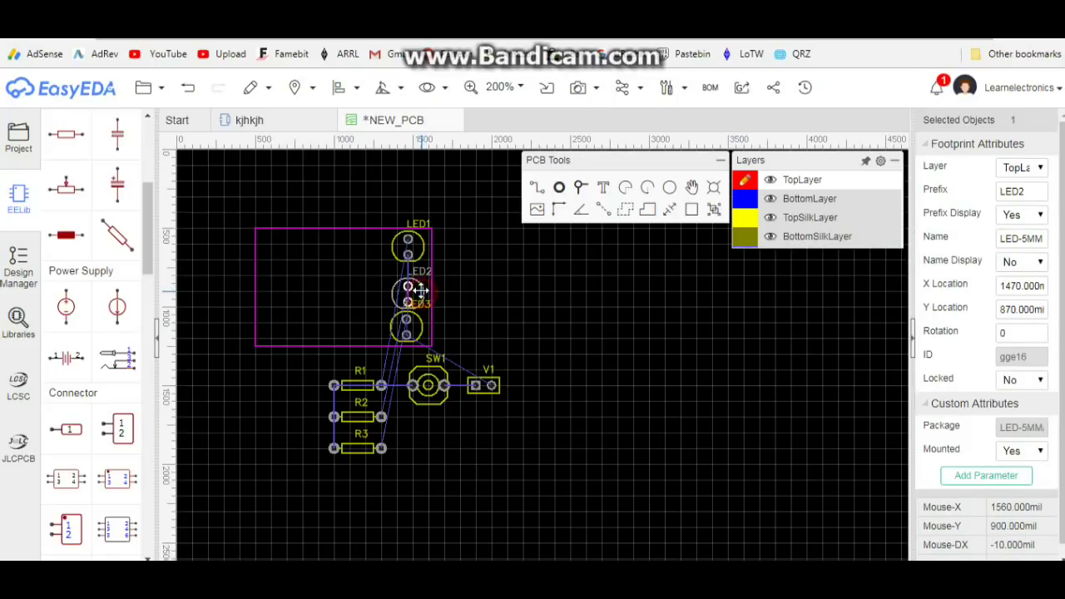
left_click_drag(419, 291, 421, 286)
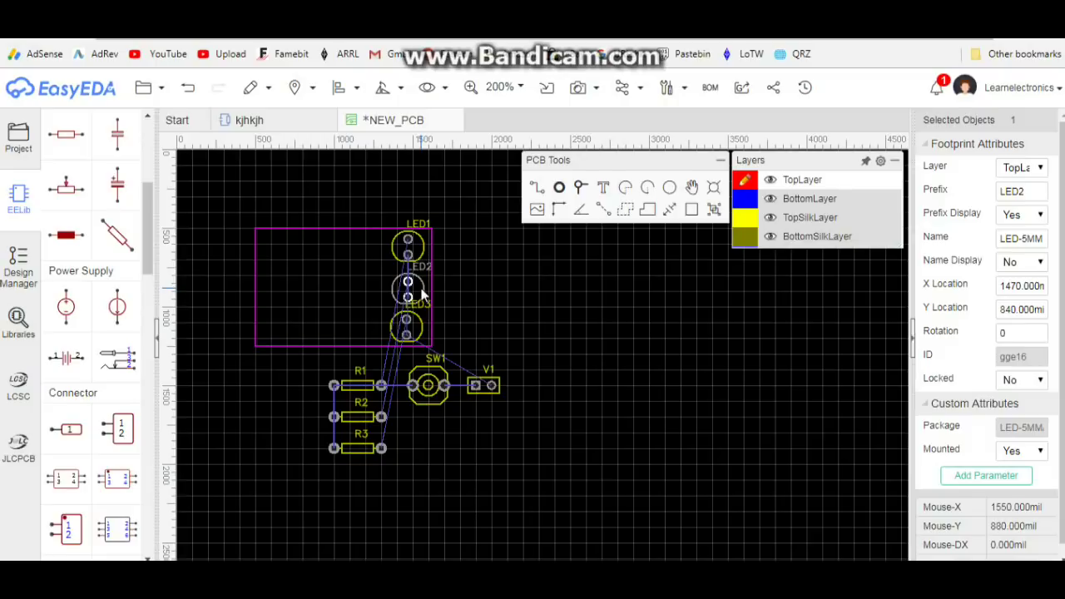
left_click(423, 332)
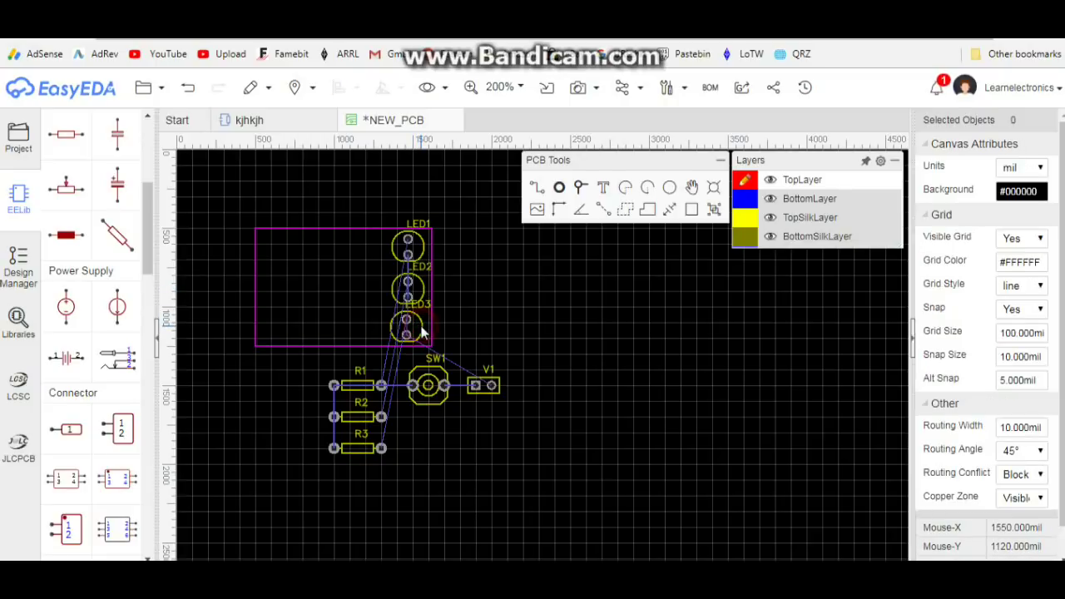
left_click(423, 327)
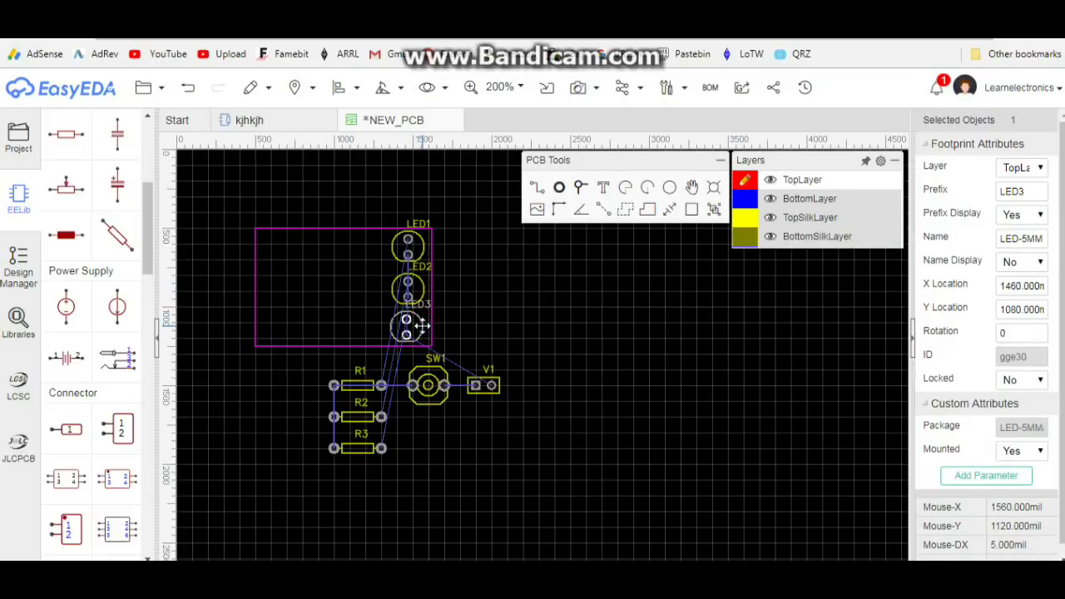
left_click_drag(427, 325, 424, 330)
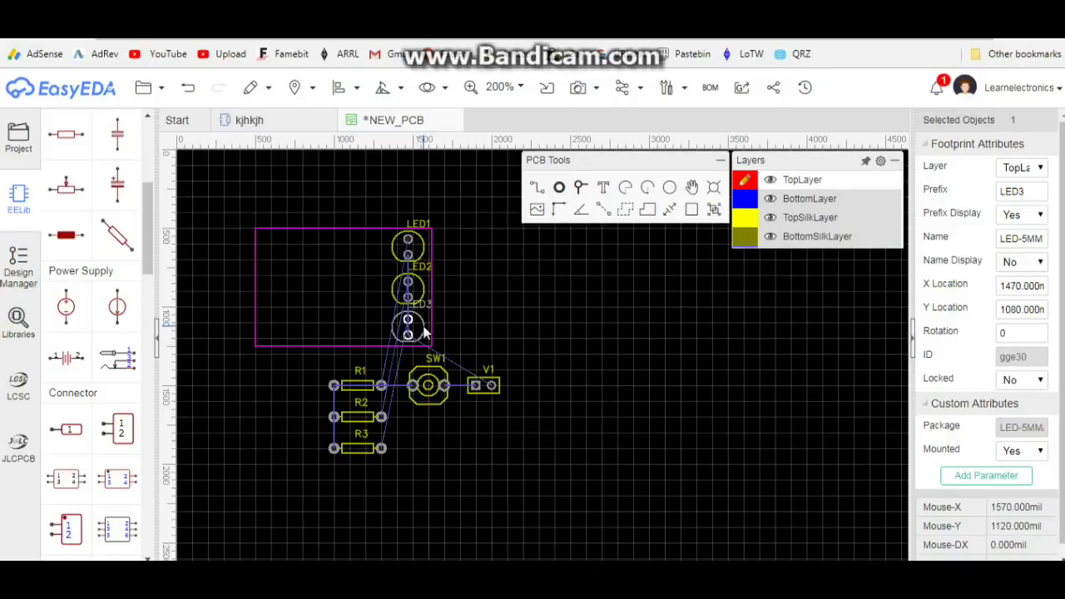
Move resistors R1, R2 and R3 inside the board outline, each just left of its matching LED.
left_click(353, 382)
left_click_drag(353, 383, 346, 239)
left_click_drag(345, 412, 340, 278)
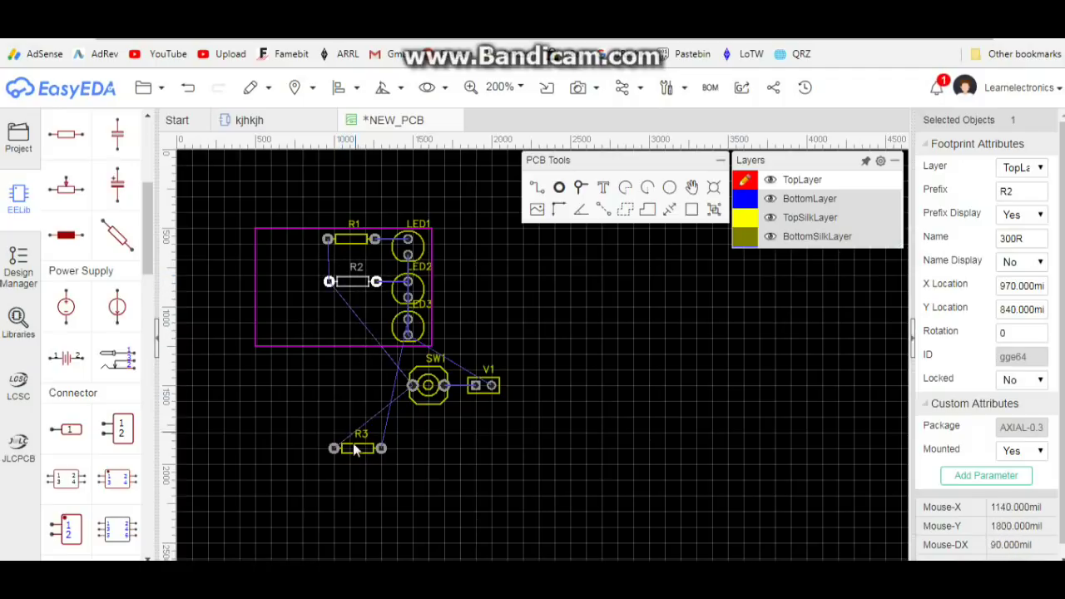
left_click_drag(358, 444, 348, 316)
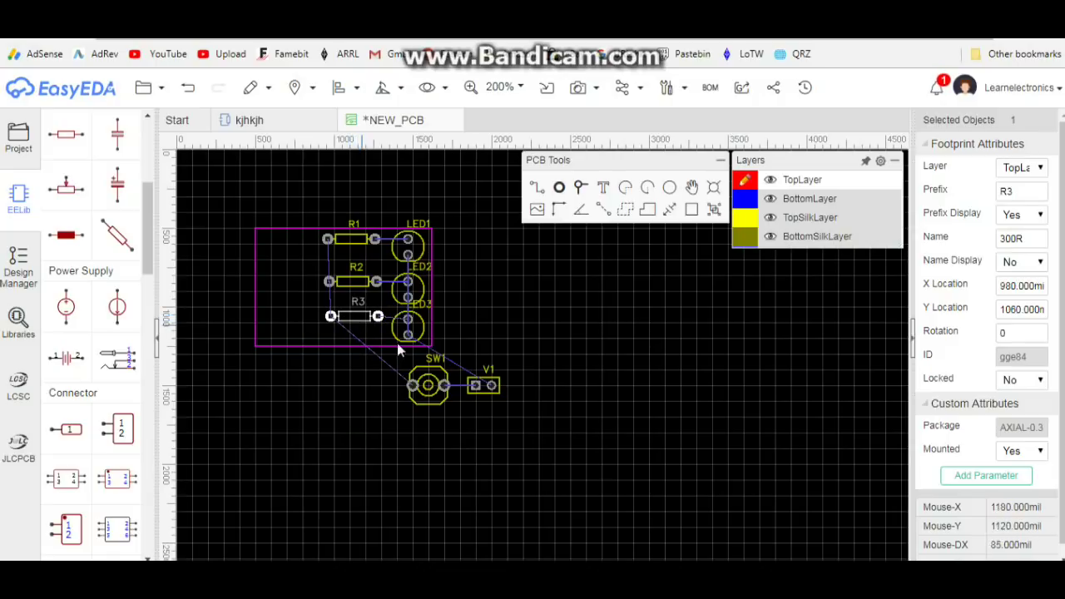
Place switch SW1 in the lower-left corner of the board outline and source V1 above it, left of R1.
left_click_drag(441, 391, 297, 317)
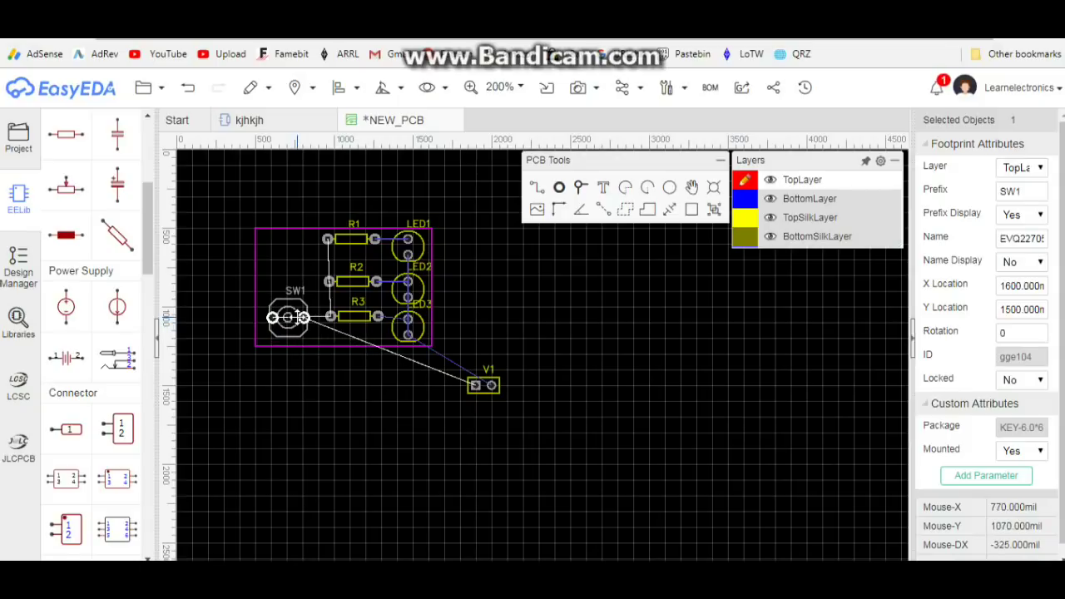
left_click_drag(483, 385, 319, 268)
left_click(490, 395)
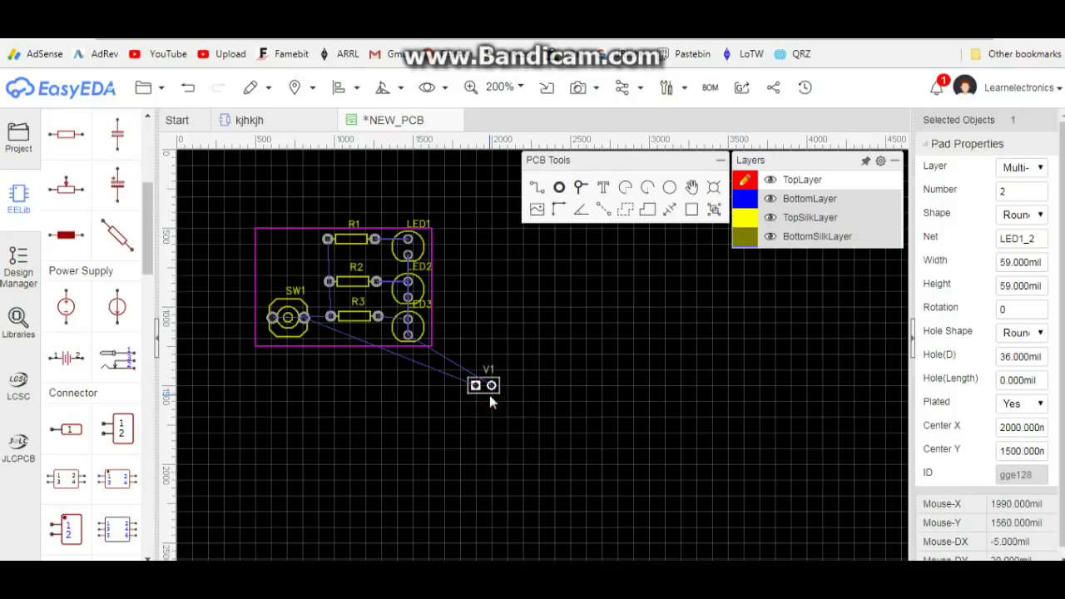
left_click(484, 391)
left_click_drag(486, 398, 287, 258)
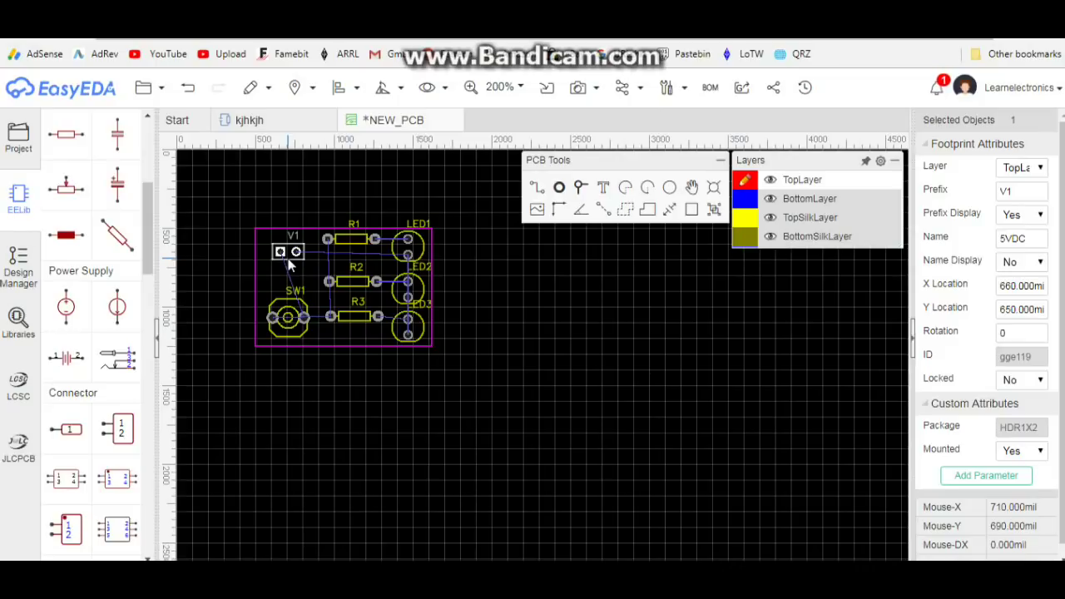
Run the auto router on the board with its default configuration.
left_click(670, 87)
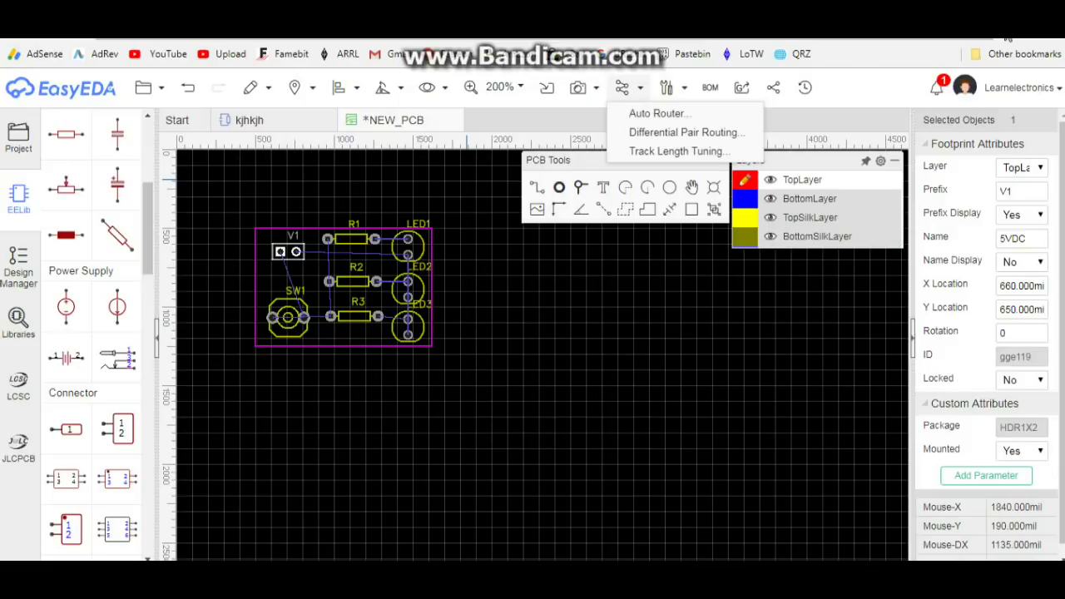
mouse_move(632, 90)
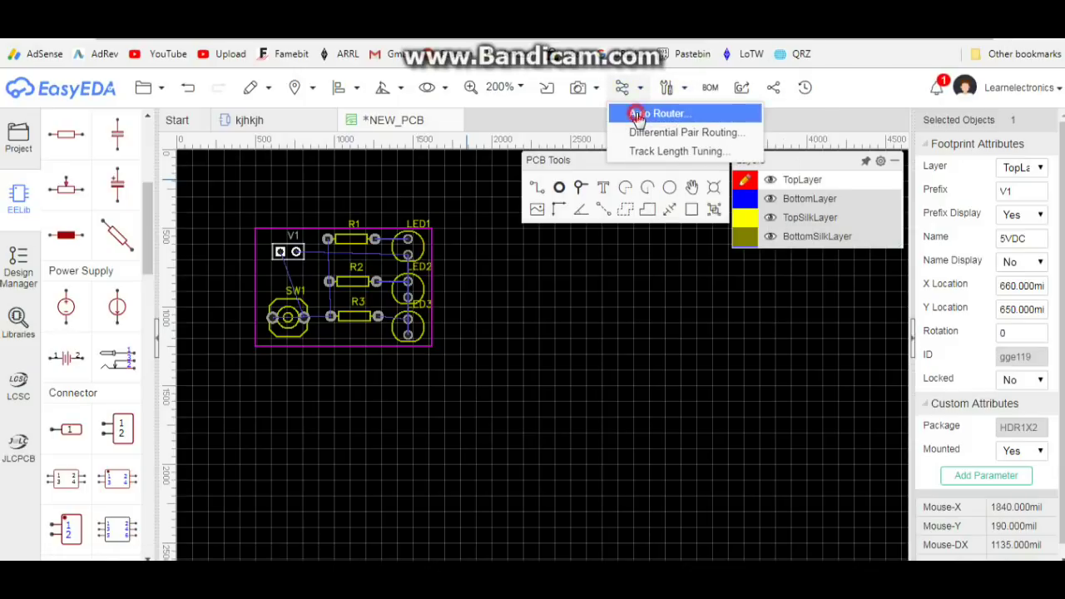
left_click(639, 117)
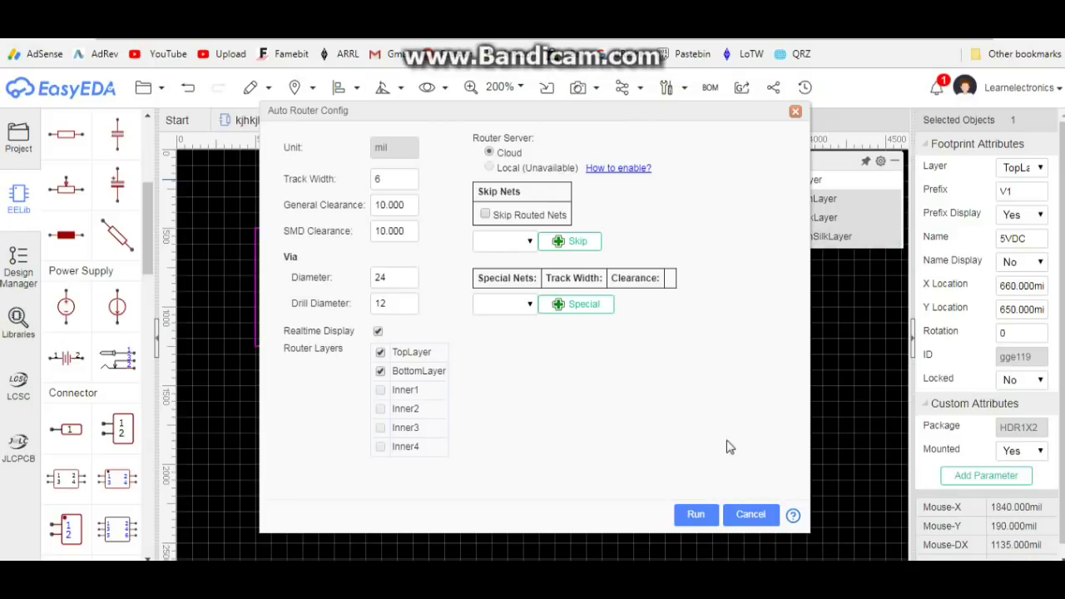
left_click(696, 516)
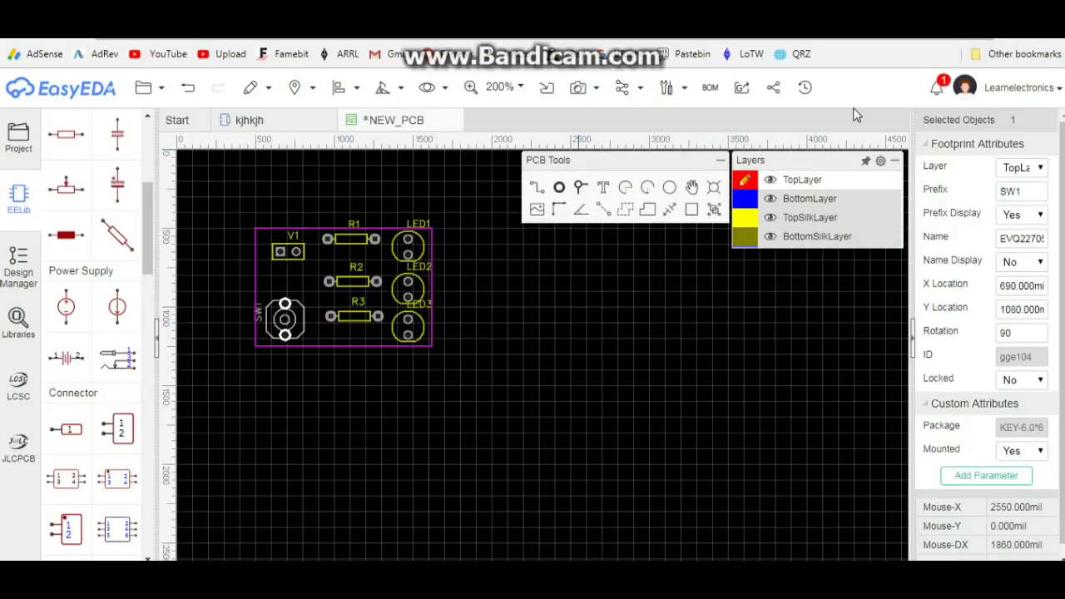
Place a TEXT label on the TopSilkLayer between V1 and SW1, and dismiss the router's completion message.
mouse_move(821, 173)
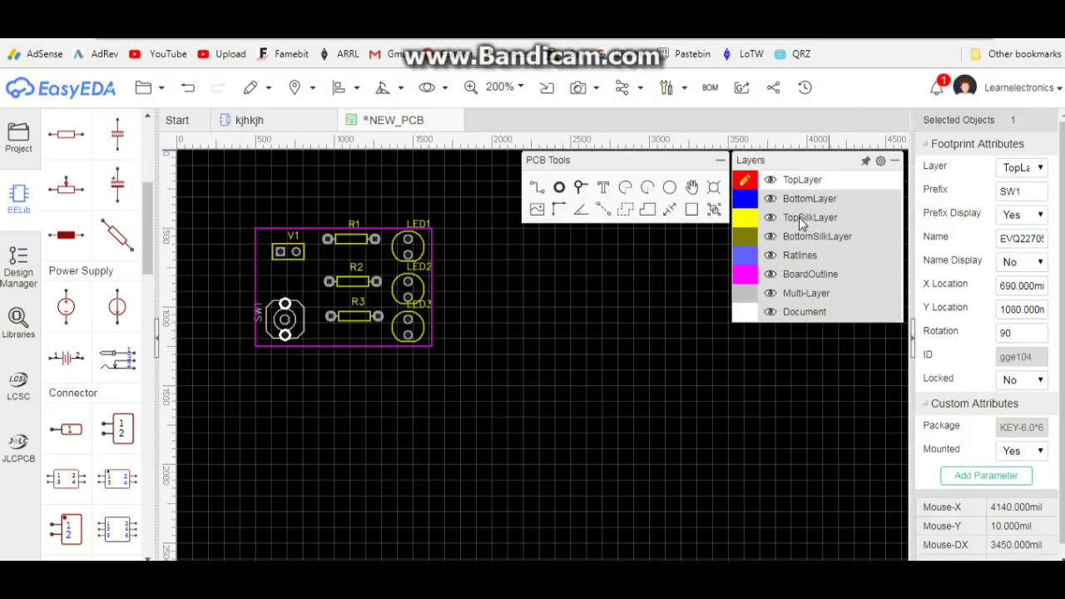
left_click(747, 219)
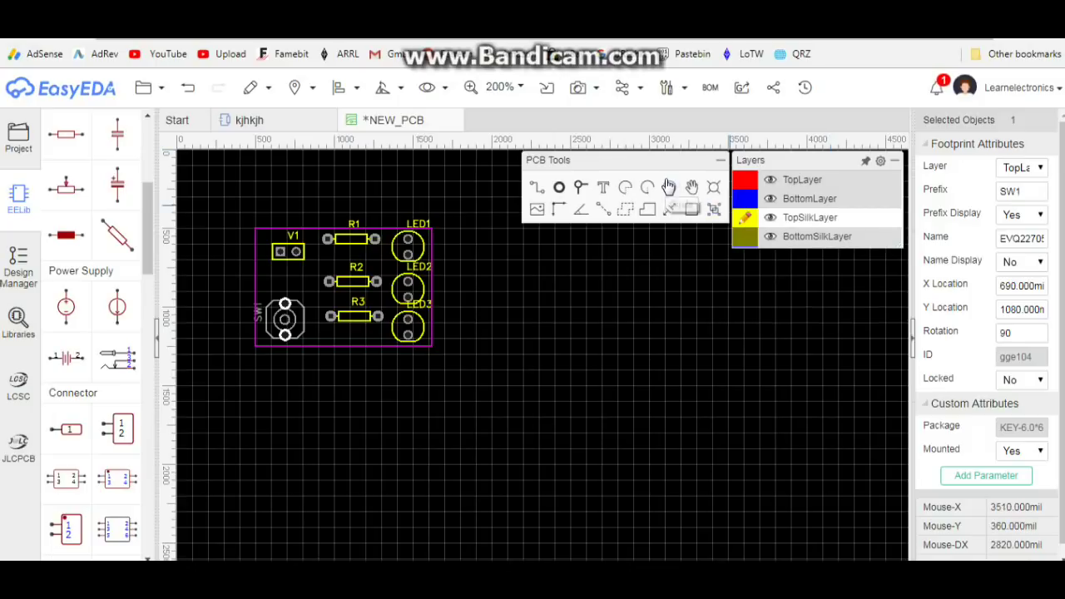
left_click(603, 187)
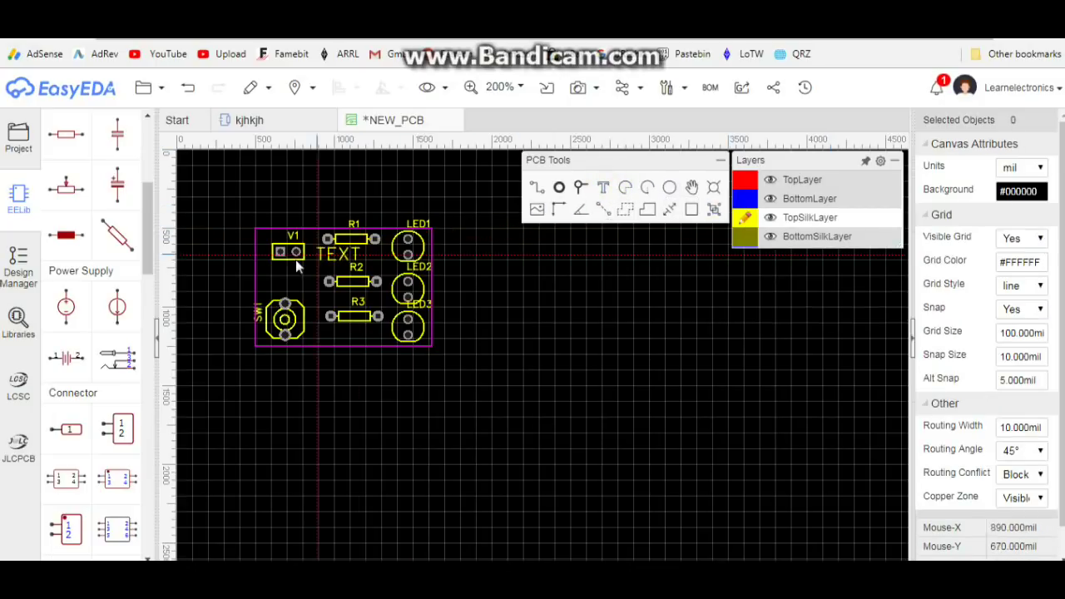
left_click(273, 285)
right_click(262, 214)
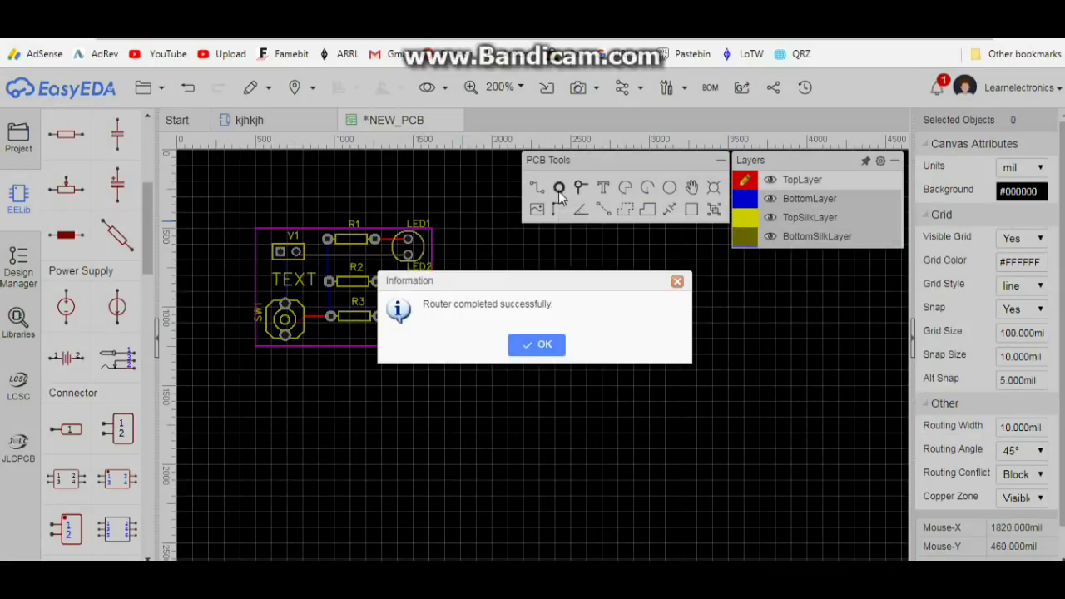
left_click(537, 344)
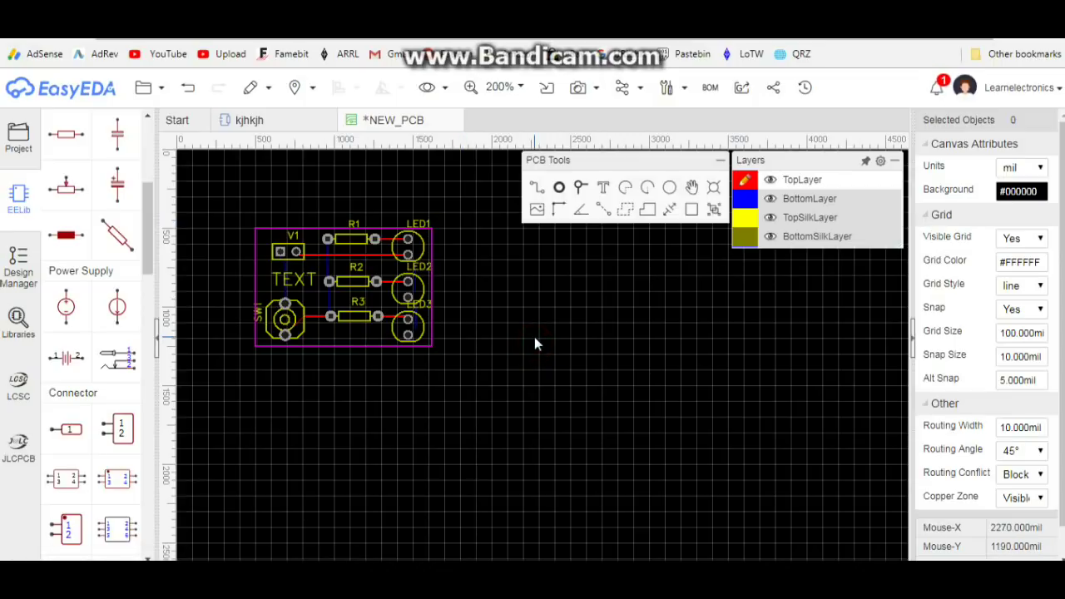